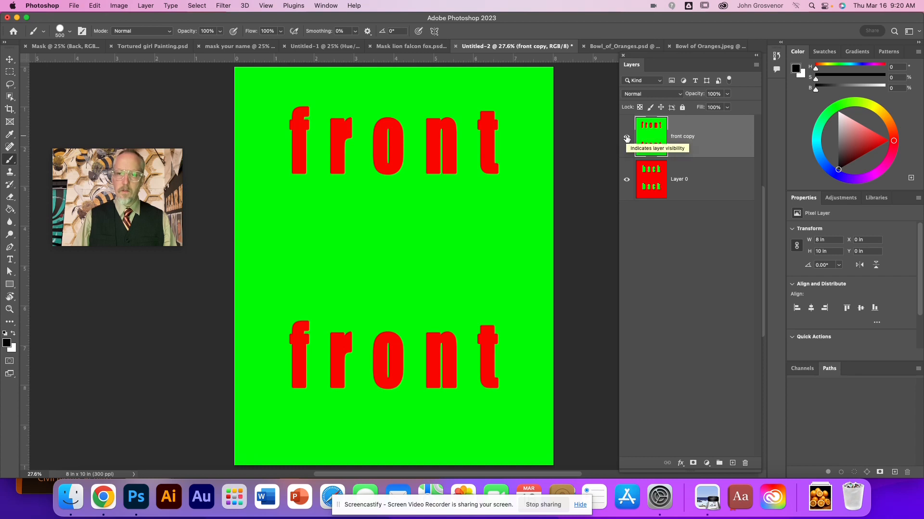
Step: Compare the front copy layer with Layer 0 by toggling its visibility, and add a layer mask to front copy
{"action": "left_click", "coordinate": [626, 139]}
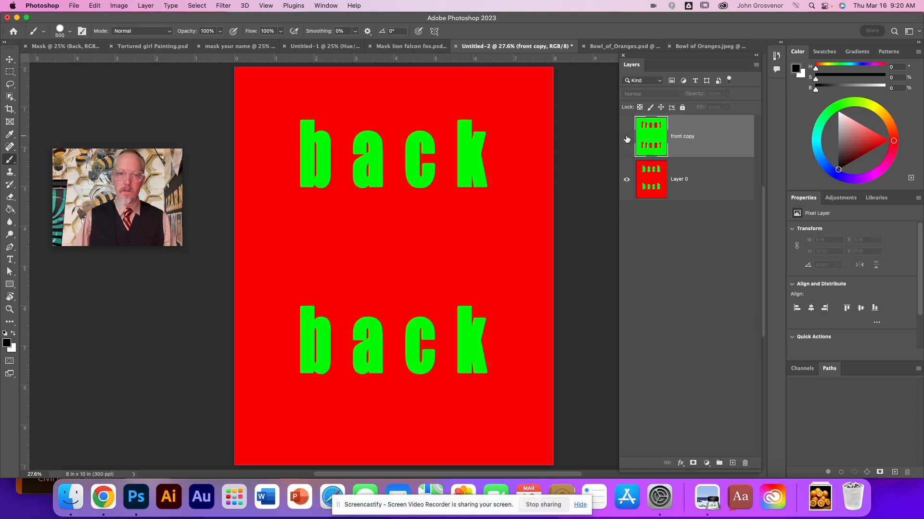
{"action": "left_click", "coordinate": [626, 138]}
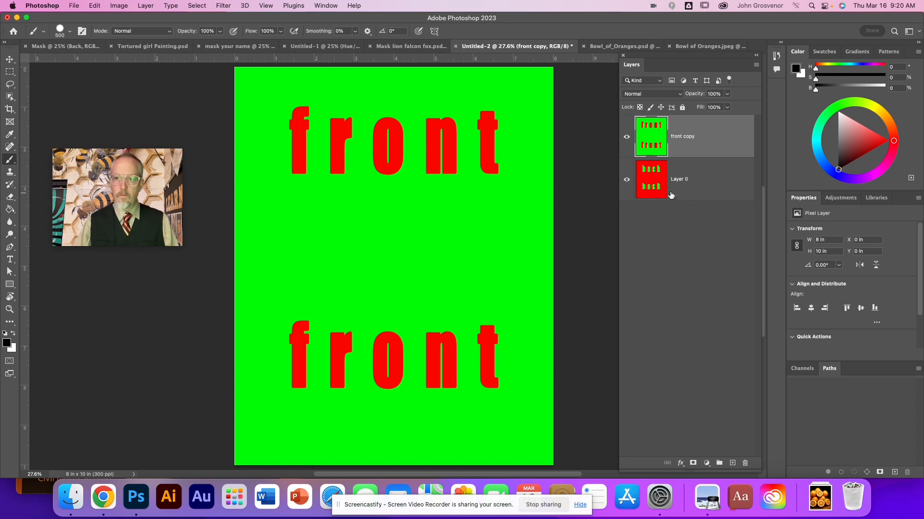
{"action": "left_click", "coordinate": [650, 187]}
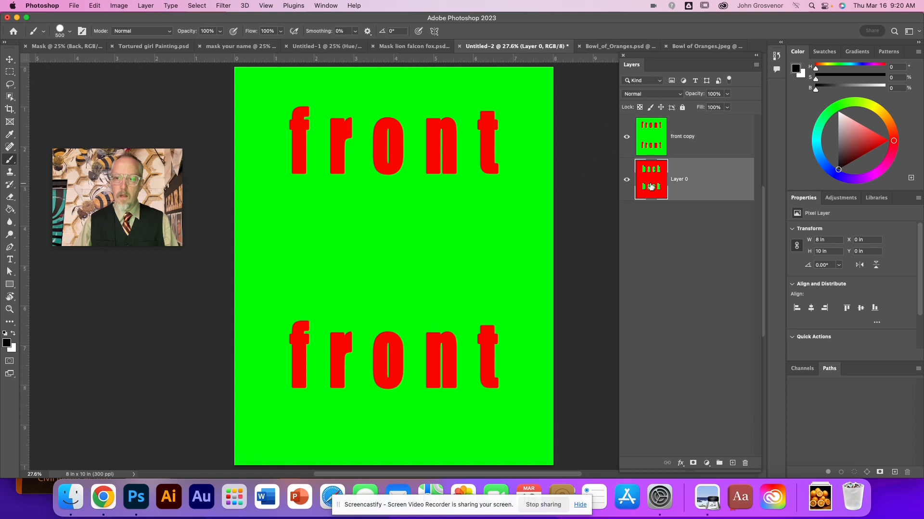
{"action": "left_click", "coordinate": [650, 140]}
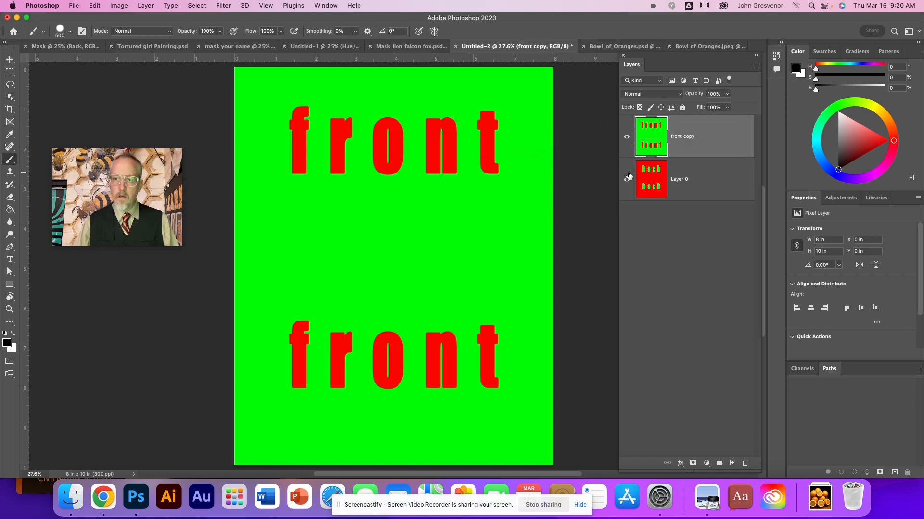
{"action": "left_click", "coordinate": [693, 463]}
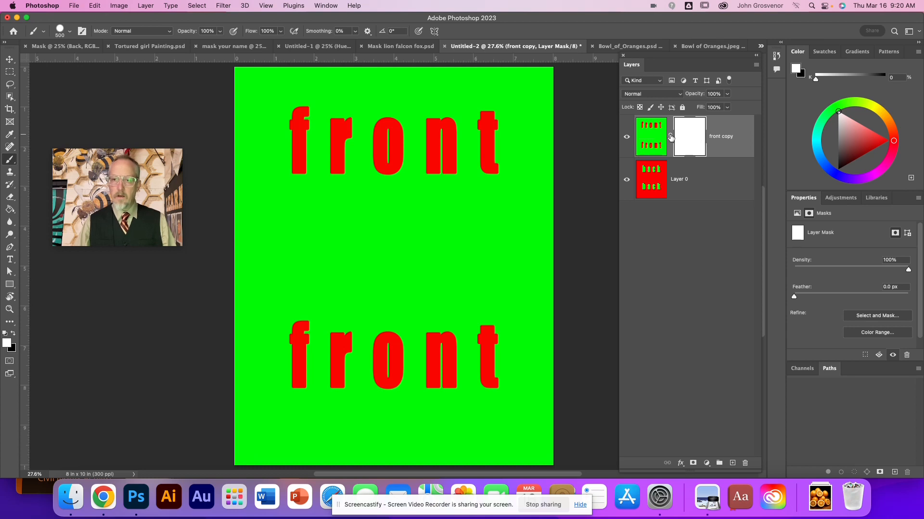
Step: Toggle the masked front copy layer's visibility and switch between its mask and image, leaving the image active
{"action": "left_click", "coordinate": [627, 138]}
{"action": "left_click", "coordinate": [626, 138]}
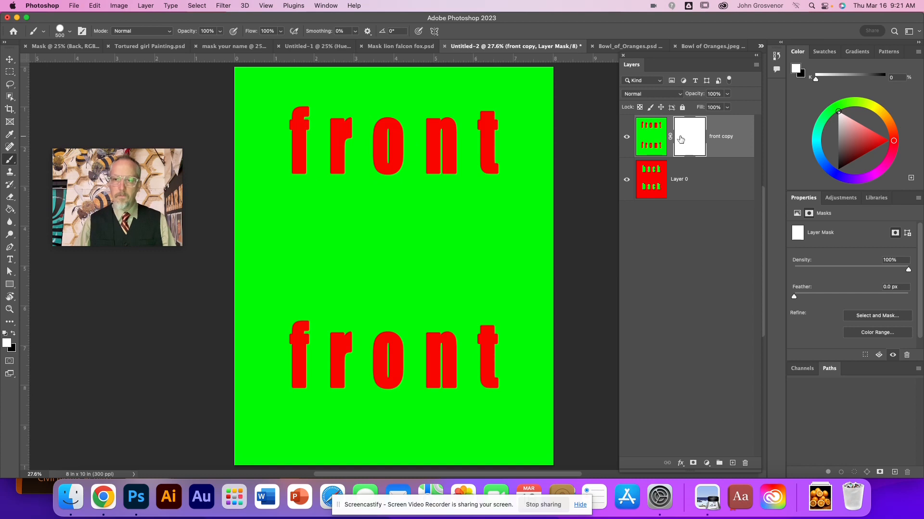
{"action": "left_click", "coordinate": [659, 140]}
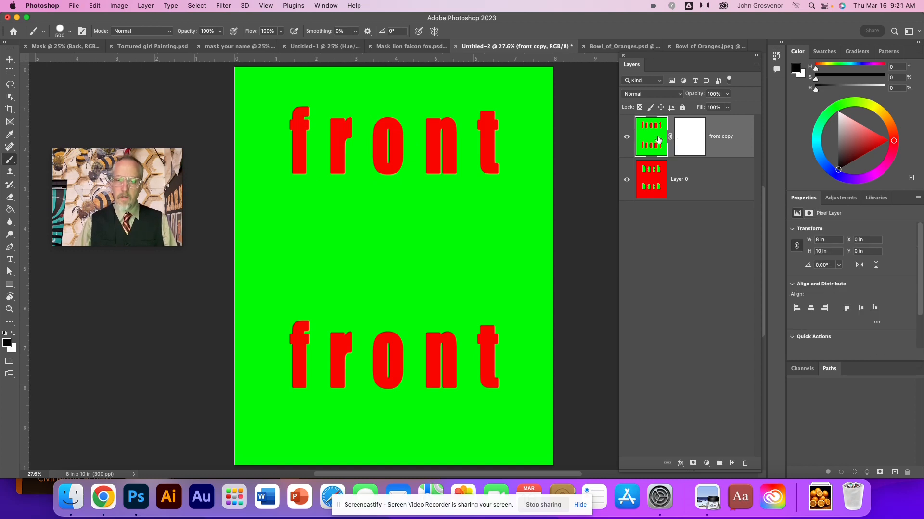
{"action": "left_click", "coordinate": [680, 137]}
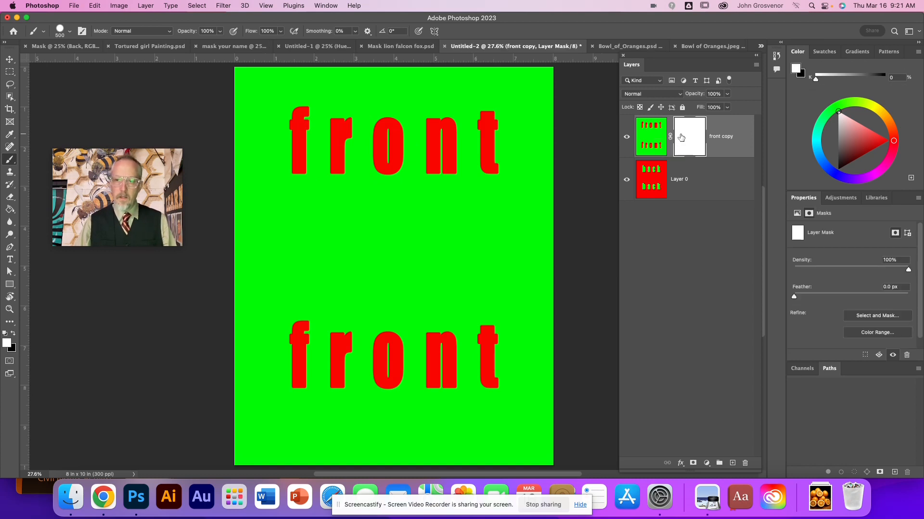
{"action": "left_click", "coordinate": [648, 140]}
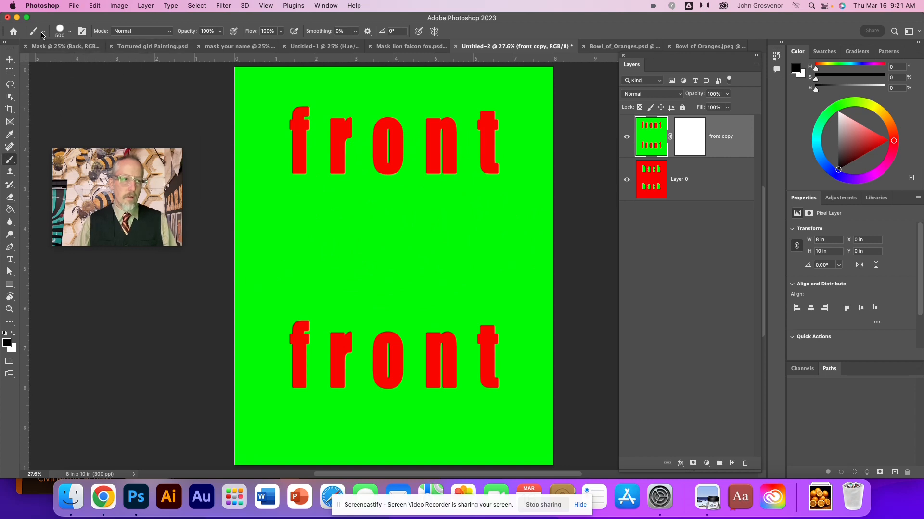
Step: Choose the Hard Round brush from the General Brushes at 500 px and 100% hardness
{"action": "left_click", "coordinate": [71, 34]}
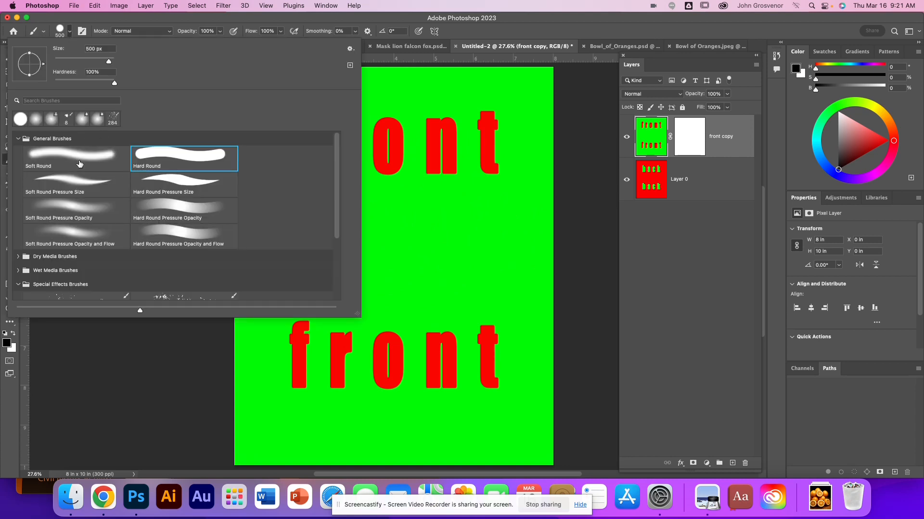
{"action": "left_click", "coordinate": [16, 139]}
{"action": "left_click", "coordinate": [16, 139]}
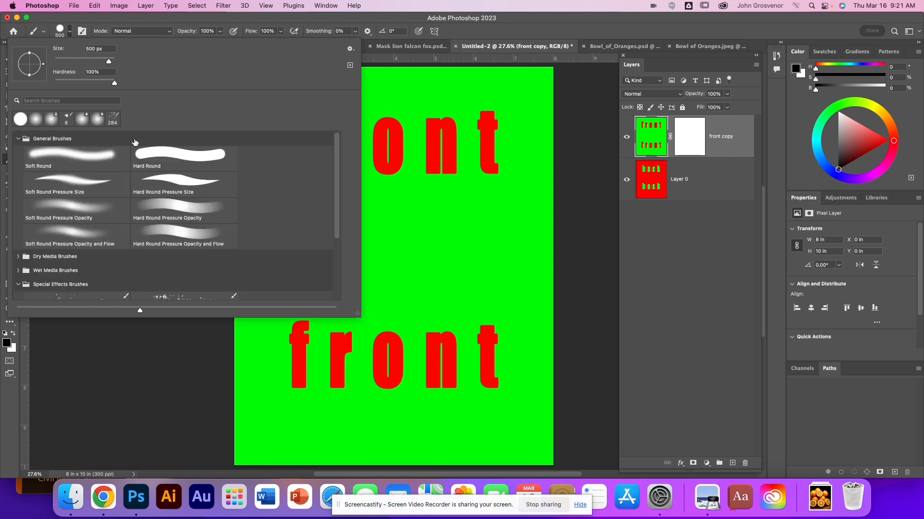
{"action": "double_click", "coordinate": [172, 160]}
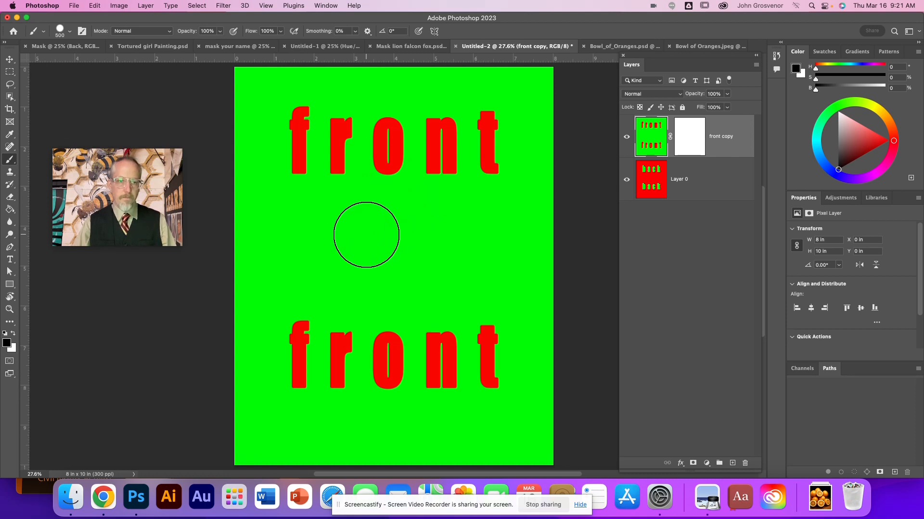
Step: Paint black across the front copy image itself, below the upper word, and undo the painting
{"action": "mouse_move", "coordinate": [304, 229]}
{"action": "left_mouse_down"}
{"action": "mouse_move", "coordinate": [461, 231]}
{"action": "mouse_move", "coordinate": [443, 155]}
{"action": "mouse_move", "coordinate": [445, 215]}
{"action": "left_mouse_up"}
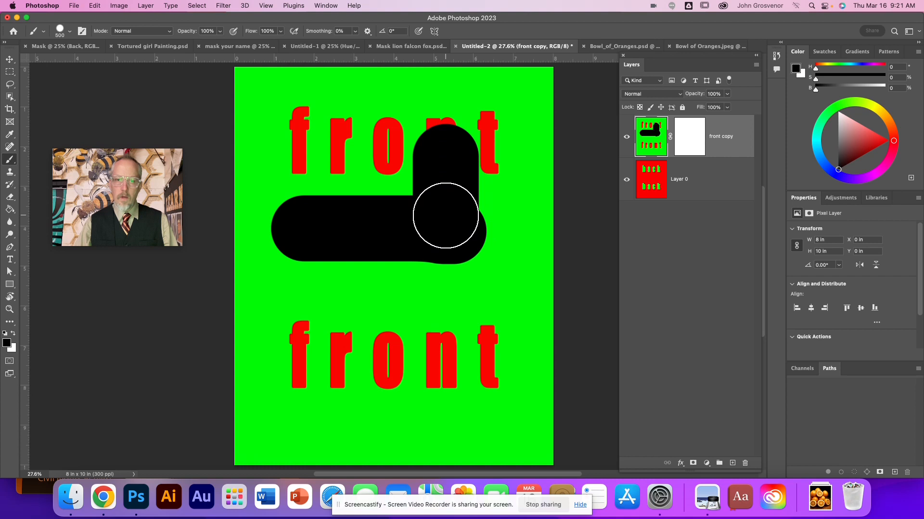
{"action": "key", "text": "super+z"}
{"action": "key", "text": "super+z"}
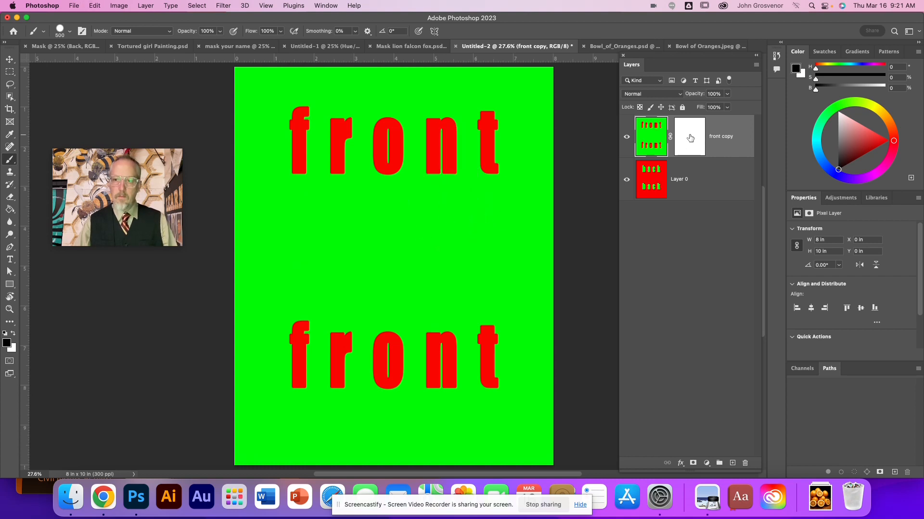
Step: Paint black on the front copy's layer mask over and below the upper word, comparing with the layer hidden
{"action": "left_click", "coordinate": [690, 139]}
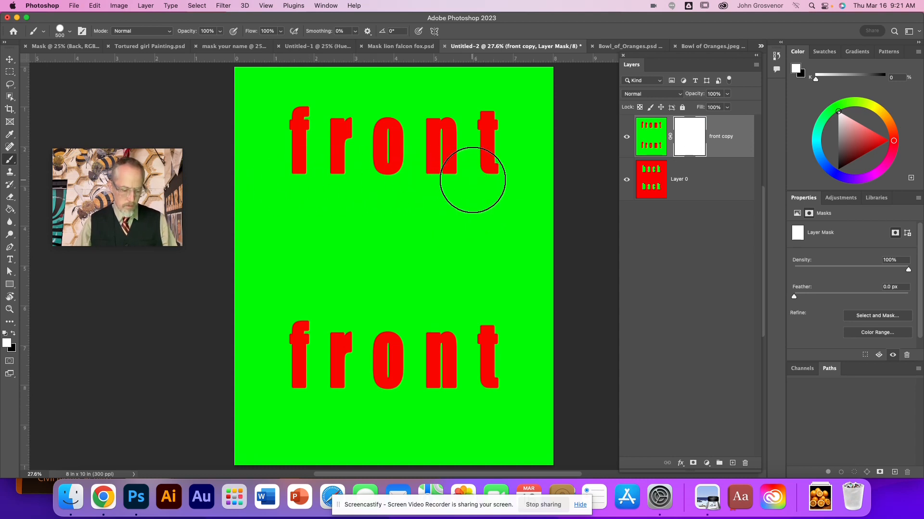
{"action": "key", "text": "x"}
{"action": "mouse_move", "coordinate": [294, 173]}
{"action": "left_mouse_down"}
{"action": "mouse_move", "coordinate": [517, 176]}
{"action": "mouse_move", "coordinate": [277, 181]}
{"action": "mouse_move", "coordinate": [439, 190]}
{"action": "left_mouse_up"}
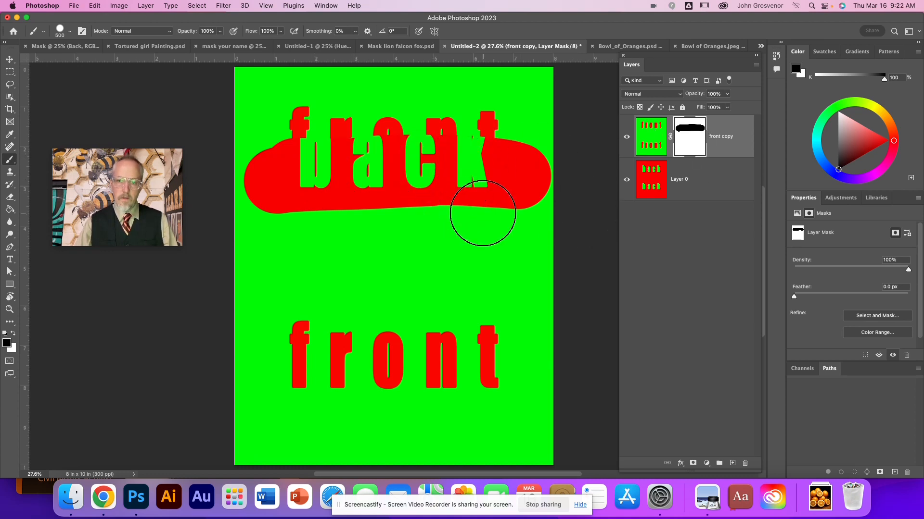
{"action": "left_click", "coordinate": [627, 138]}
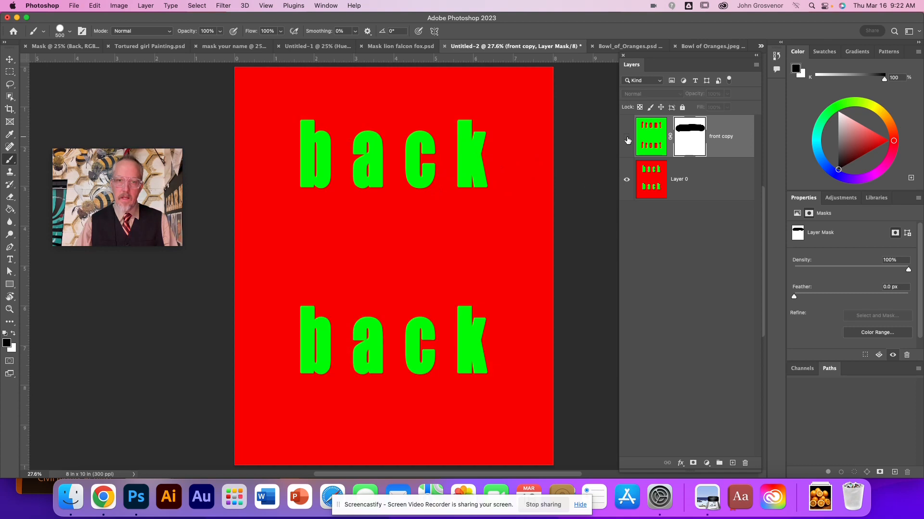
{"action": "left_click", "coordinate": [627, 139]}
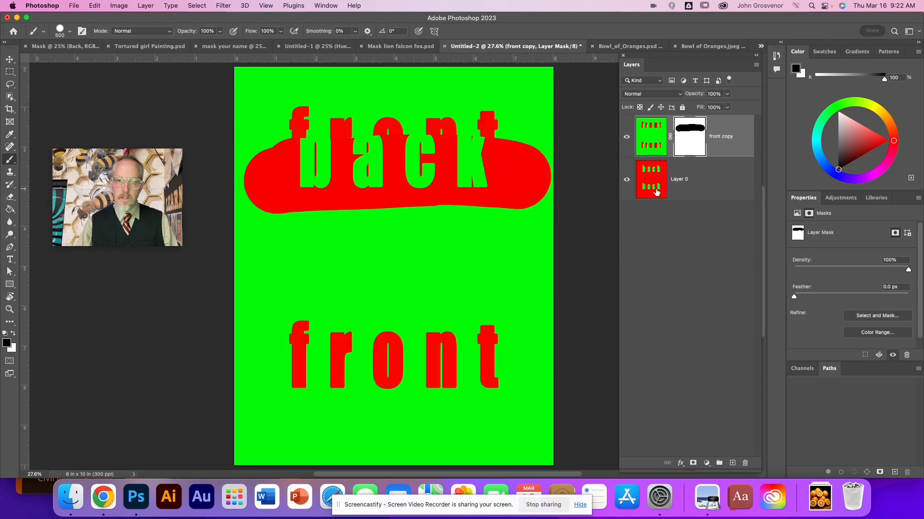
{"action": "mouse_move", "coordinate": [436, 229]}
{"action": "left_mouse_down"}
{"action": "mouse_move", "coordinate": [392, 188]}
{"action": "mouse_move", "coordinate": [366, 243]}
{"action": "mouse_move", "coordinate": [362, 231]}
{"action": "mouse_move", "coordinate": [380, 226]}
{"action": "mouse_move", "coordinate": [450, 223]}
{"action": "mouse_move", "coordinate": [391, 231]}
{"action": "left_mouse_up"}
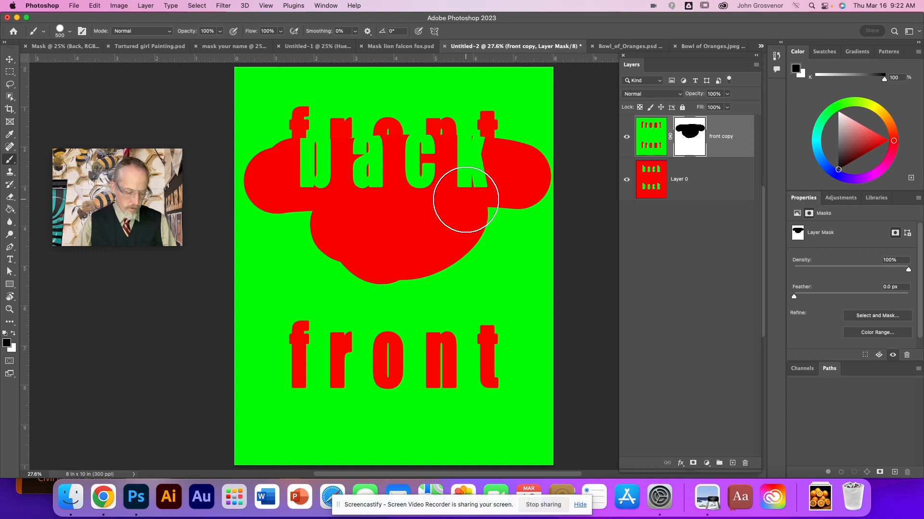
Step: Paint the whole masked area back to white, and paint a black diagonal band from the upper to the lower word
{"action": "key", "text": "x"}
{"action": "mouse_move", "coordinate": [305, 267]}
{"action": "left_mouse_down"}
{"action": "mouse_move", "coordinate": [478, 266]}
{"action": "mouse_move", "coordinate": [279, 233]}
{"action": "mouse_move", "coordinate": [485, 225]}
{"action": "mouse_move", "coordinate": [310, 197]}
{"action": "mouse_move", "coordinate": [243, 199]}
{"action": "mouse_move", "coordinate": [425, 184]}
{"action": "mouse_move", "coordinate": [547, 195]}
{"action": "mouse_move", "coordinate": [532, 178]}
{"action": "mouse_move", "coordinate": [459, 171]}
{"action": "mouse_move", "coordinate": [489, 155]}
{"action": "mouse_move", "coordinate": [371, 147]}
{"action": "mouse_move", "coordinate": [262, 157]}
{"action": "mouse_move", "coordinate": [255, 205]}
{"action": "mouse_move", "coordinate": [368, 170]}
{"action": "mouse_move", "coordinate": [517, 186]}
{"action": "mouse_move", "coordinate": [540, 150]}
{"action": "mouse_move", "coordinate": [397, 188]}
{"action": "left_mouse_up"}
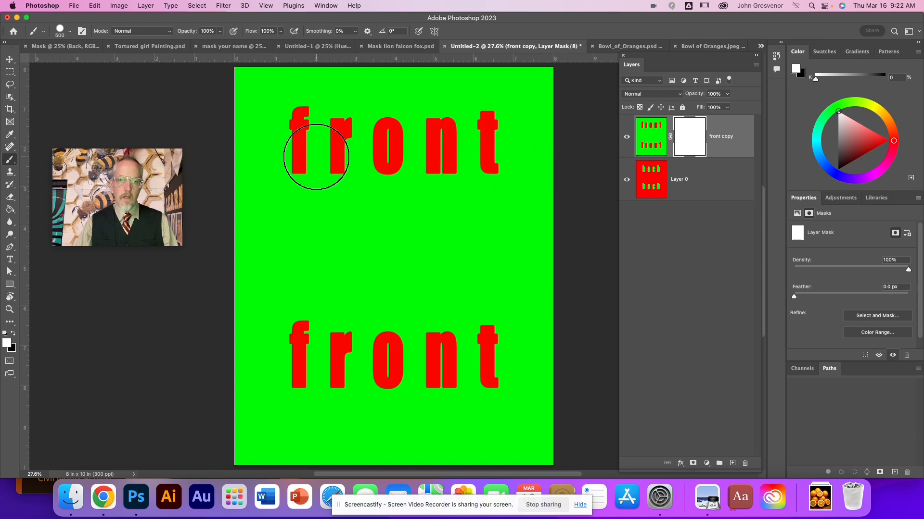
{"action": "key", "text": "x"}
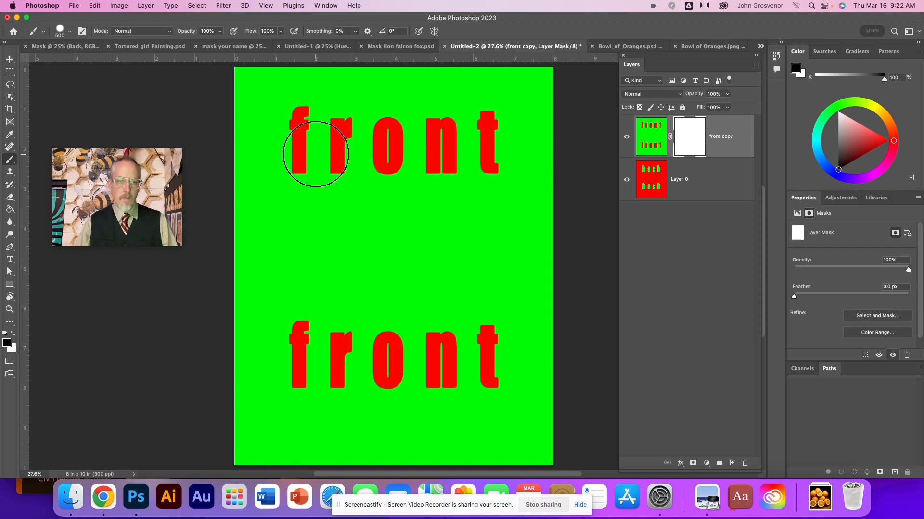
{"action": "mouse_move", "coordinate": [347, 103]}
{"action": "left_mouse_down"}
{"action": "mouse_move", "coordinate": [306, 162]}
{"action": "mouse_move", "coordinate": [363, 213]}
{"action": "mouse_move", "coordinate": [397, 262]}
{"action": "mouse_move", "coordinate": [418, 324]}
{"action": "mouse_move", "coordinate": [451, 360]}
{"action": "mouse_move", "coordinate": [477, 366]}
{"action": "left_mouse_up"}
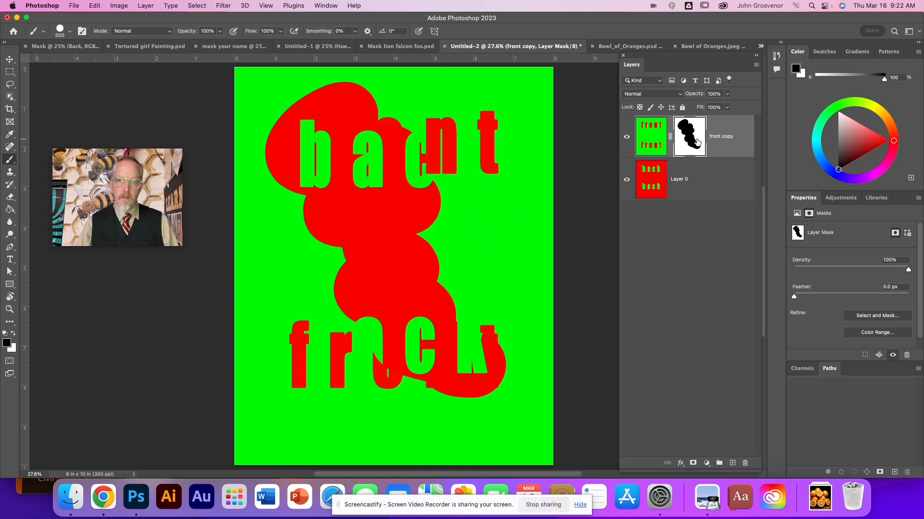
Step: Disable the front copy's layer mask to compare the result, and enable it again
{"action": "right_click", "coordinate": [688, 145]}
{"action": "left_click", "coordinate": [707, 147]}
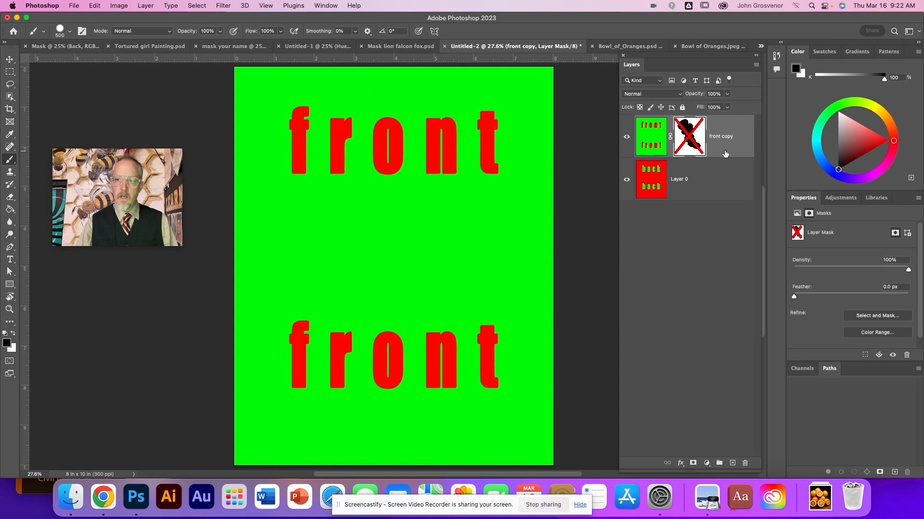
{"action": "right_click", "coordinate": [690, 140]}
{"action": "left_click", "coordinate": [711, 142]}
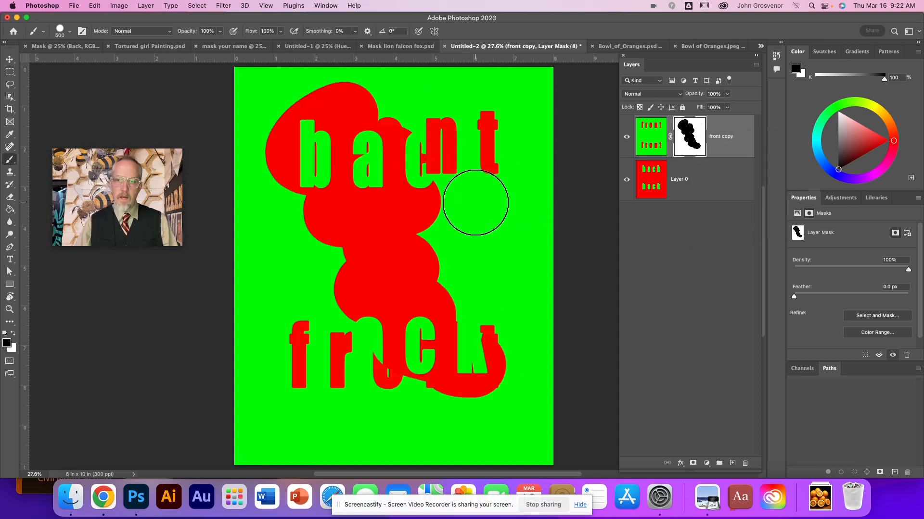
Step: Paint the diagonal band on the mask back to white, and paint a 39% gray shape over and below the upper word
{"action": "key", "text": "x"}
{"action": "mouse_move", "coordinate": [495, 313]}
{"action": "left_mouse_down"}
{"action": "mouse_move", "coordinate": [472, 387]}
{"action": "mouse_move", "coordinate": [429, 351]}
{"action": "mouse_move", "coordinate": [449, 303]}
{"action": "mouse_move", "coordinate": [354, 202]}
{"action": "mouse_move", "coordinate": [310, 222]}
{"action": "mouse_move", "coordinate": [264, 264]}
{"action": "mouse_move", "coordinate": [282, 99]}
{"action": "mouse_move", "coordinate": [256, 146]}
{"action": "mouse_move", "coordinate": [440, 140]}
{"action": "mouse_move", "coordinate": [431, 143]}
{"action": "mouse_move", "coordinate": [503, 158]}
{"action": "left_mouse_up"}
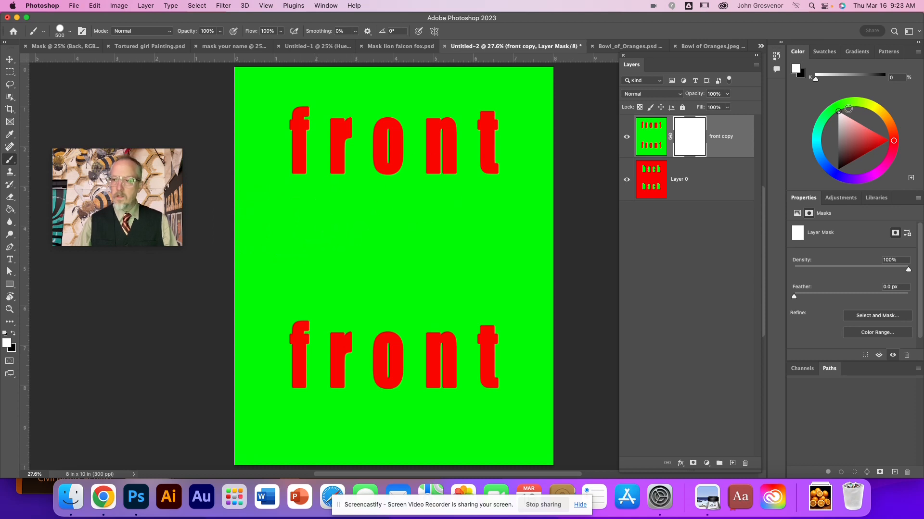
{"action": "left_click", "coordinate": [849, 103]}
{"action": "left_click_drag", "start_coordinate": [860, 134], "coordinate": [875, 142]}
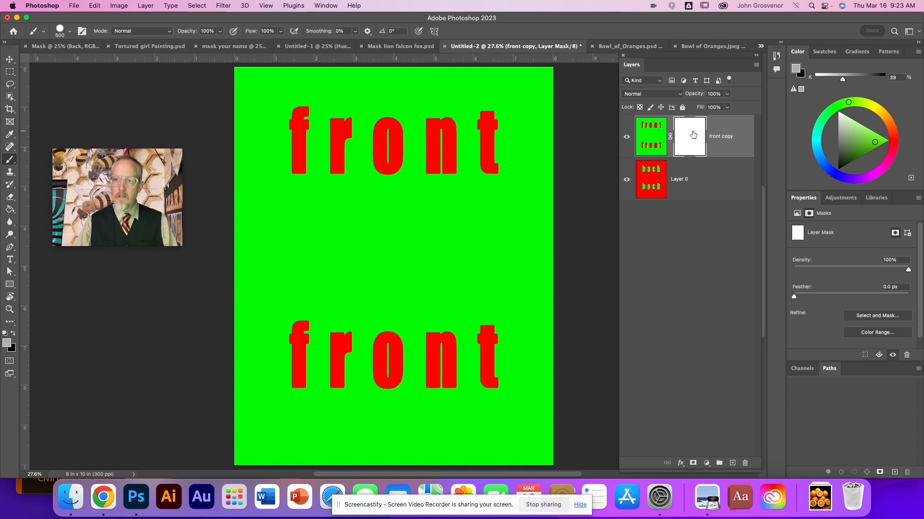
{"action": "mouse_move", "coordinate": [508, 179]}
{"action": "left_mouse_down"}
{"action": "mouse_move", "coordinate": [373, 223]}
{"action": "mouse_move", "coordinate": [450, 208]}
{"action": "mouse_move", "coordinate": [345, 189]}
{"action": "mouse_move", "coordinate": [287, 196]}
{"action": "mouse_move", "coordinate": [402, 218]}
{"action": "mouse_move", "coordinate": [335, 199]}
{"action": "left_mouse_up"}
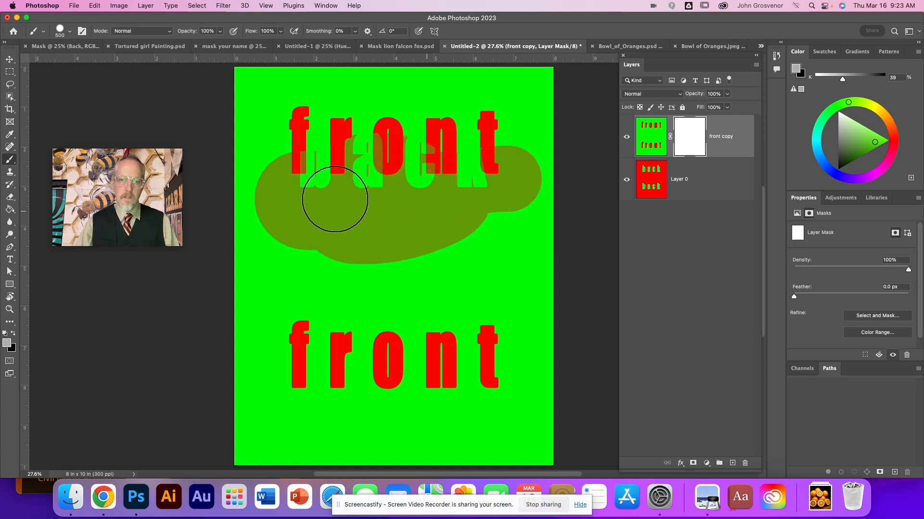
Step: View the front copy's layer mask on its own and return to the normal image view
{"action": "left_click", "coordinate": [693, 141], "text": "alt"}
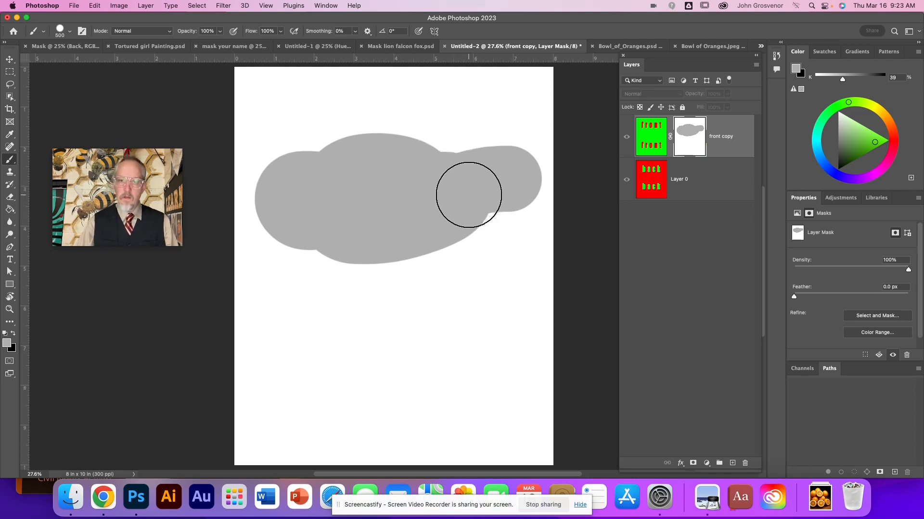
{"action": "left_click", "coordinate": [703, 145], "text": "alt"}
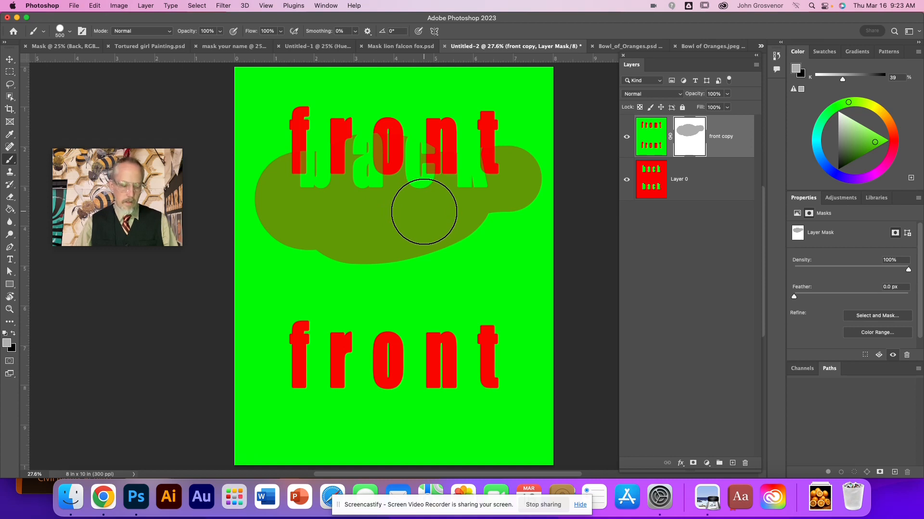
Step: Paint a black stroke on the mask across the gray shape, and paint an 11% gray stroke partly over it
{"action": "key", "text": "x"}
{"action": "mouse_move", "coordinate": [363, 219]}
{"action": "left_mouse_down"}
{"action": "mouse_move", "coordinate": [398, 253]}
{"action": "mouse_move", "coordinate": [432, 264]}
{"action": "mouse_move", "coordinate": [394, 244]}
{"action": "mouse_move", "coordinate": [462, 256]}
{"action": "left_mouse_up"}
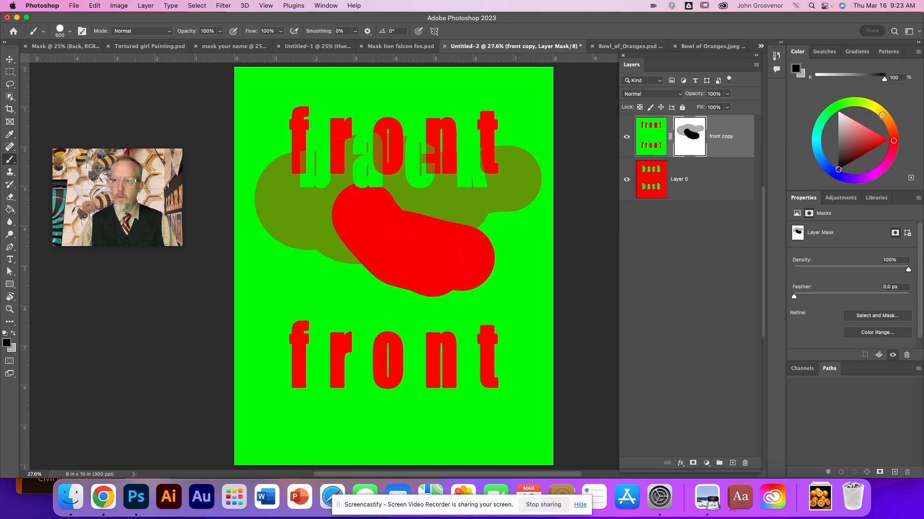
{"action": "left_click_drag", "start_coordinate": [876, 108], "coordinate": [889, 140]}
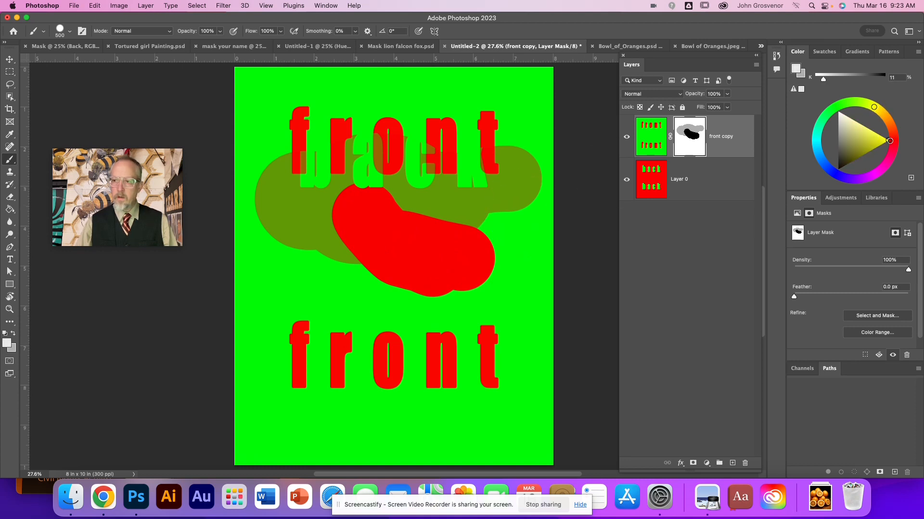
{"action": "mouse_move", "coordinate": [471, 176]}
{"action": "left_mouse_down"}
{"action": "mouse_move", "coordinate": [445, 207]}
{"action": "mouse_move", "coordinate": [418, 206]}
{"action": "mouse_move", "coordinate": [483, 212]}
{"action": "left_mouse_up"}
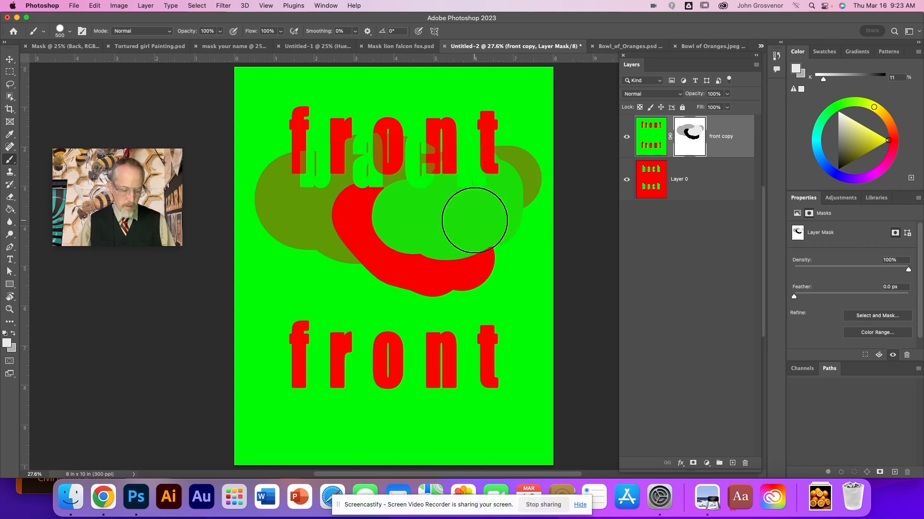
Step: Reset the colors to default white and black, and paint the entire layer mask back to white
{"action": "key", "text": "d"}
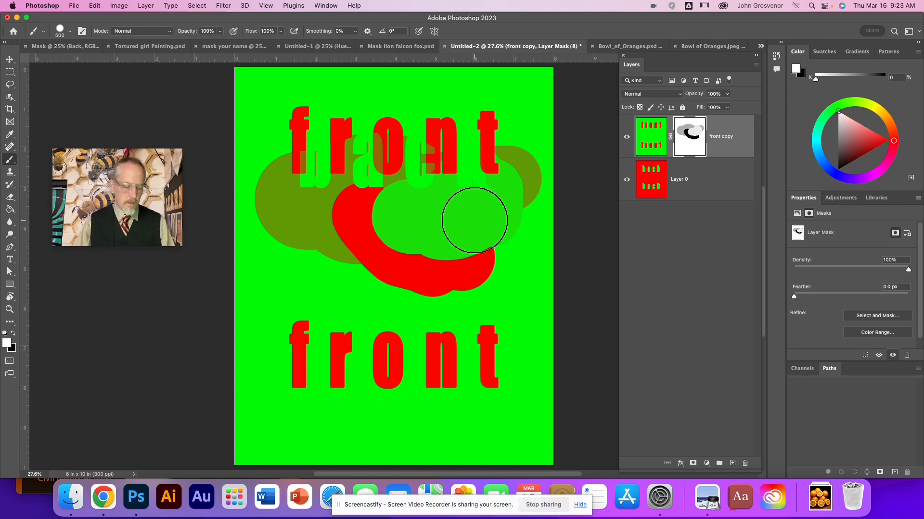
{"action": "mouse_move", "coordinate": [474, 220]}
{"action": "left_mouse_down"}
{"action": "mouse_move", "coordinate": [392, 229]}
{"action": "mouse_move", "coordinate": [350, 248]}
{"action": "mouse_move", "coordinate": [273, 207]}
{"action": "mouse_move", "coordinate": [275, 200]}
{"action": "mouse_move", "coordinate": [405, 184]}
{"action": "mouse_move", "coordinate": [373, 236]}
{"action": "mouse_move", "coordinate": [352, 228]}
{"action": "mouse_move", "coordinate": [365, 204]}
{"action": "mouse_move", "coordinate": [448, 203]}
{"action": "mouse_move", "coordinate": [515, 180]}
{"action": "mouse_move", "coordinate": [507, 167]}
{"action": "mouse_move", "coordinate": [484, 170]}
{"action": "mouse_move", "coordinate": [466, 247]}
{"action": "mouse_move", "coordinate": [380, 265]}
{"action": "mouse_move", "coordinate": [481, 272]}
{"action": "mouse_move", "coordinate": [494, 250]}
{"action": "mouse_move", "coordinate": [441, 218]}
{"action": "left_mouse_up"}
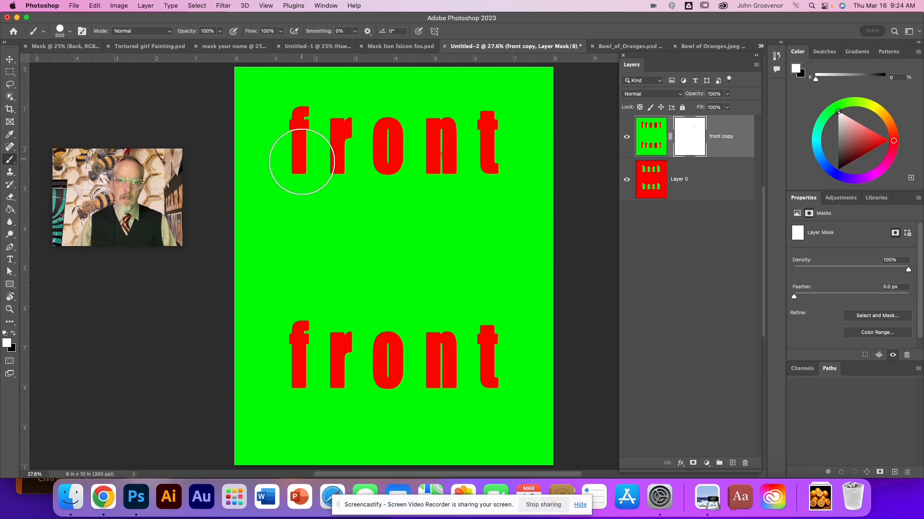
Step: Select the letter "r" of the upper word on the front copy layer's image with the Magic Wand tool
{"action": "mouse_move", "coordinate": [177, 178]}
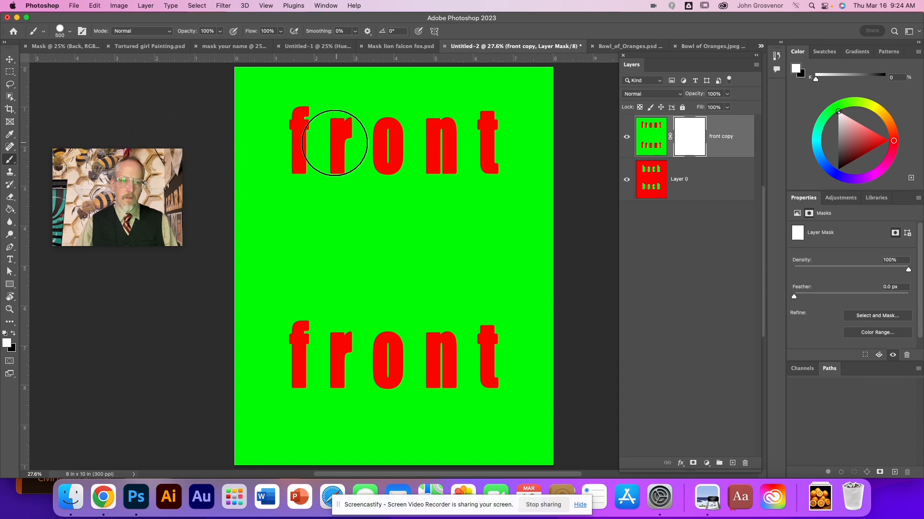
{"action": "left_click", "coordinate": [8, 89]}
{"action": "left_click", "coordinate": [9, 96]}
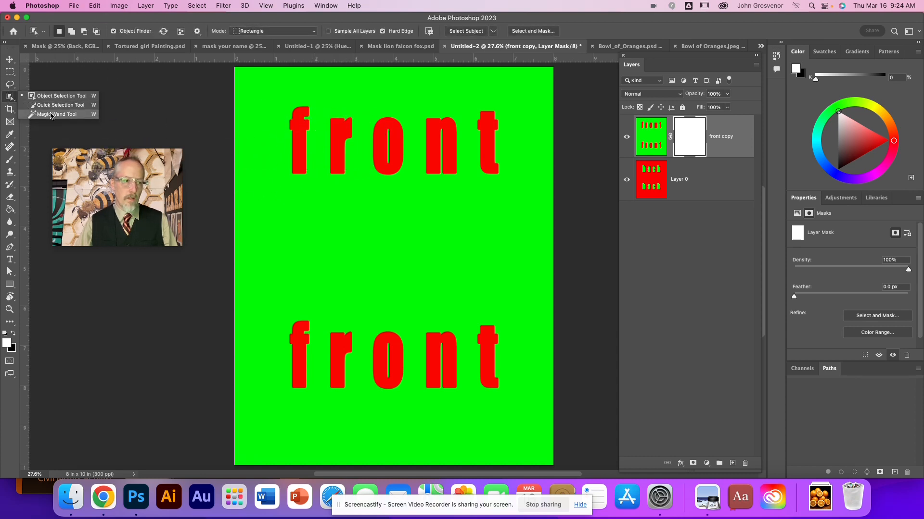
{"action": "left_click", "coordinate": [51, 114]}
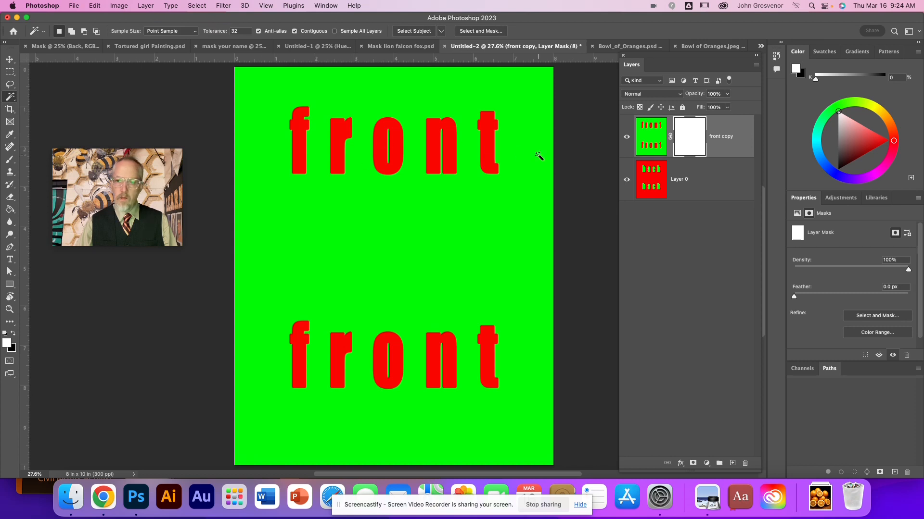
{"action": "left_click", "coordinate": [651, 141]}
{"action": "left_click", "coordinate": [626, 137]}
{"action": "left_click", "coordinate": [626, 137]}
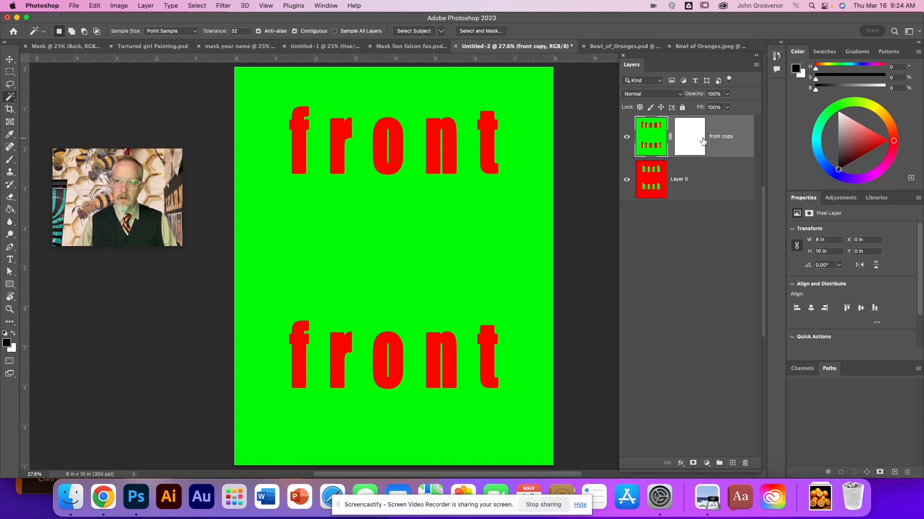
{"action": "left_click", "coordinate": [339, 141]}
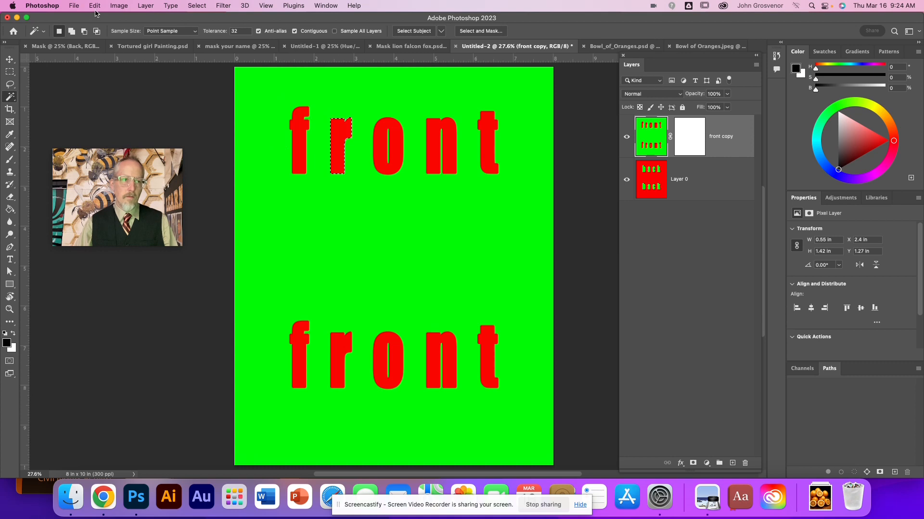
Step: Add a Hue/Saturation adjustment layer limited to the selected letter "r", keeping the default layer name and options
{"action": "left_click", "coordinate": [116, 6]}
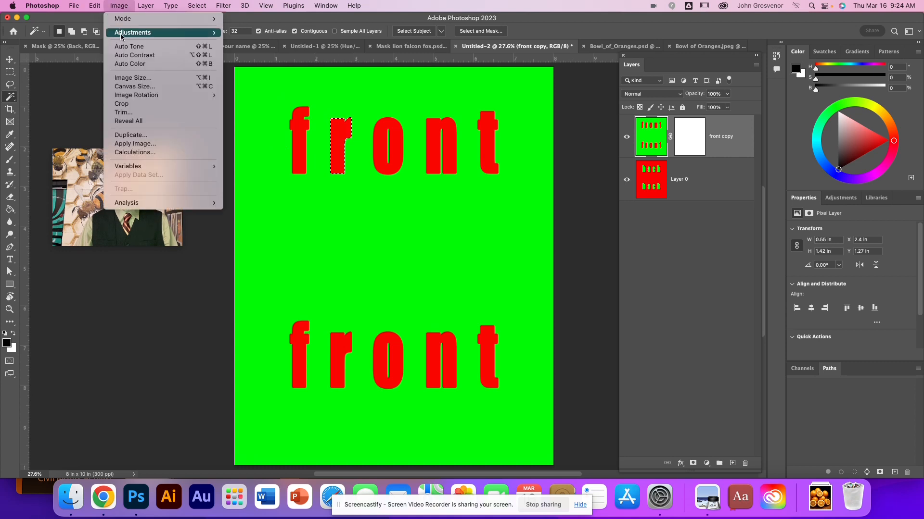
{"action": "mouse_move", "coordinate": [129, 36]}
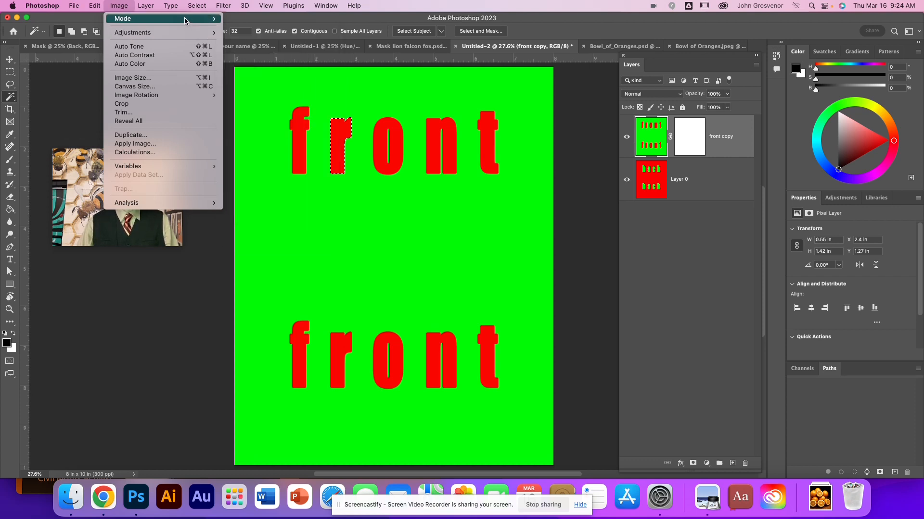
{"action": "mouse_move", "coordinate": [150, 7]}
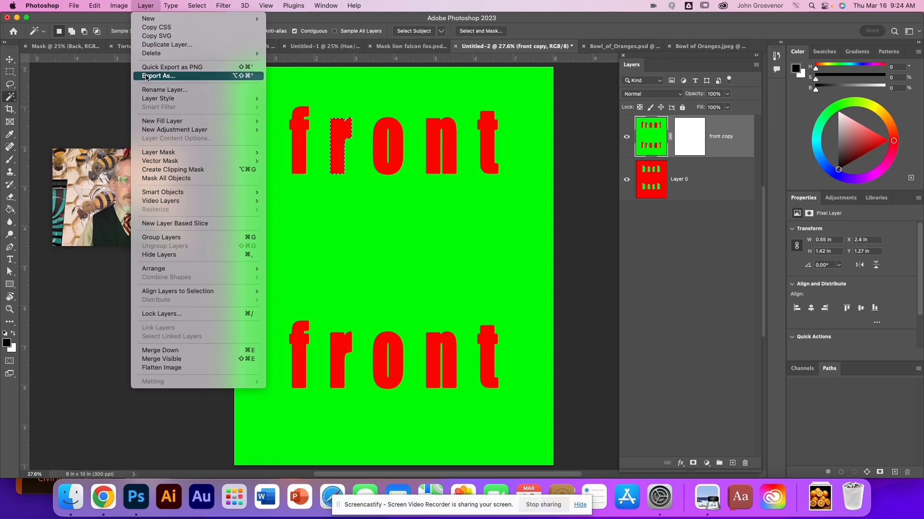
{"action": "mouse_move", "coordinate": [155, 132]}
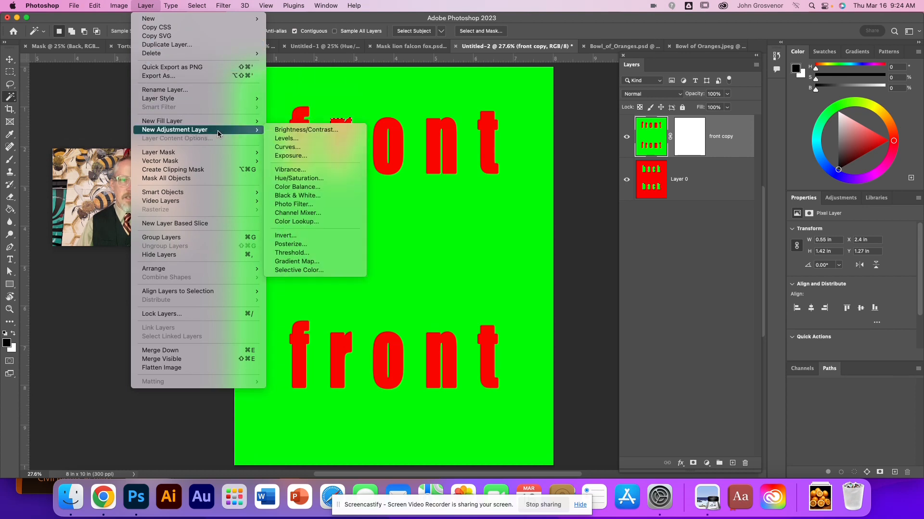
{"action": "left_click", "coordinate": [298, 180]}
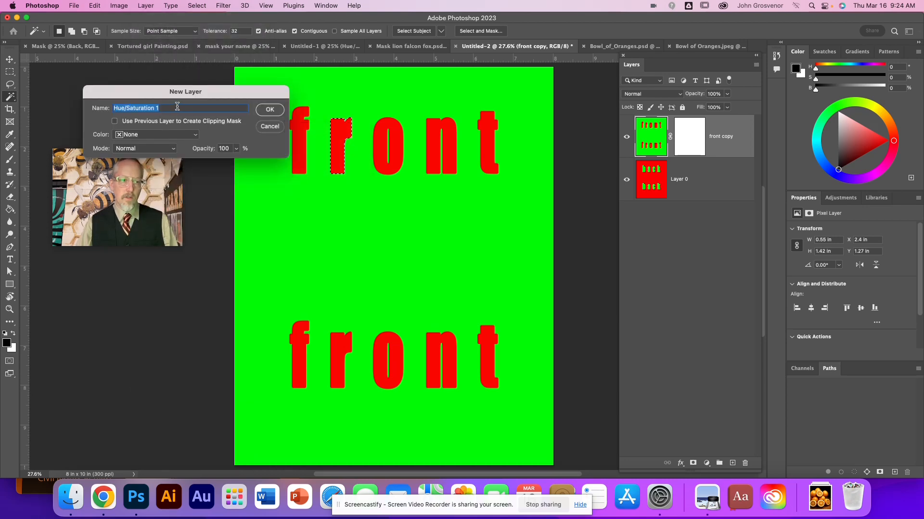
{"action": "left_click", "coordinate": [266, 110]}
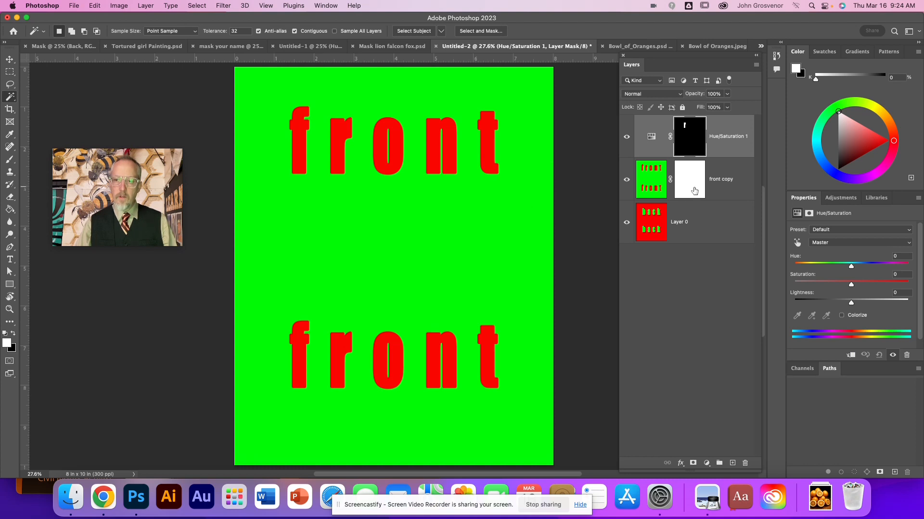
Step: View the "r" adjustment layer's mask on its own, return to the image, and set the adjustment's hue to +67
{"action": "left_click", "coordinate": [690, 149], "text": "alt"}
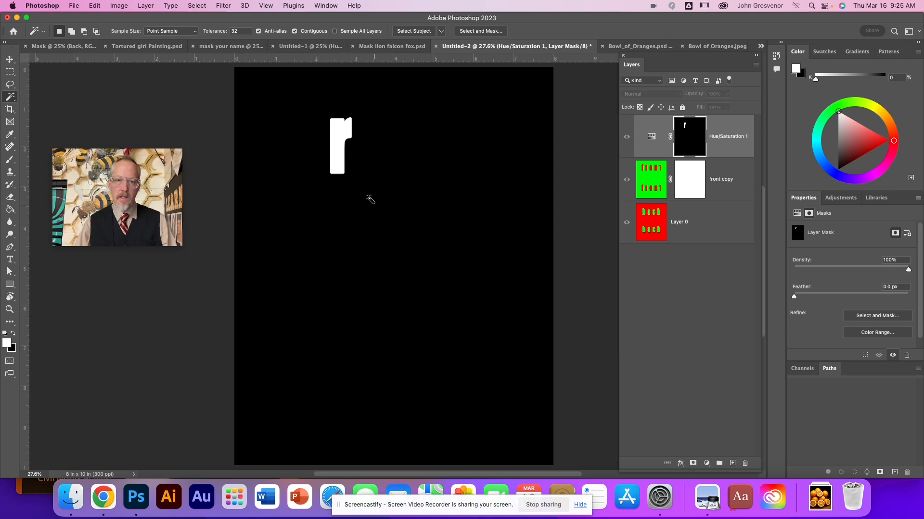
{"action": "left_click", "coordinate": [688, 150], "text": "alt"}
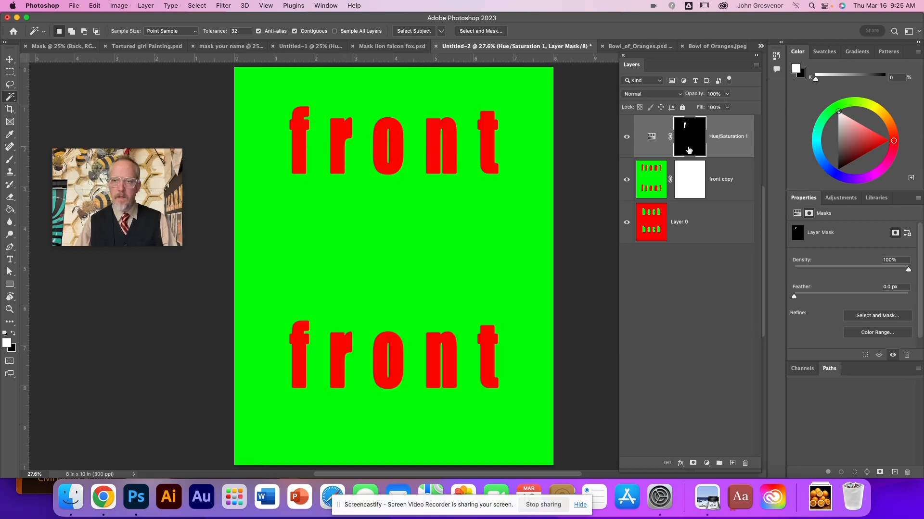
{"action": "left_click", "coordinate": [647, 149]}
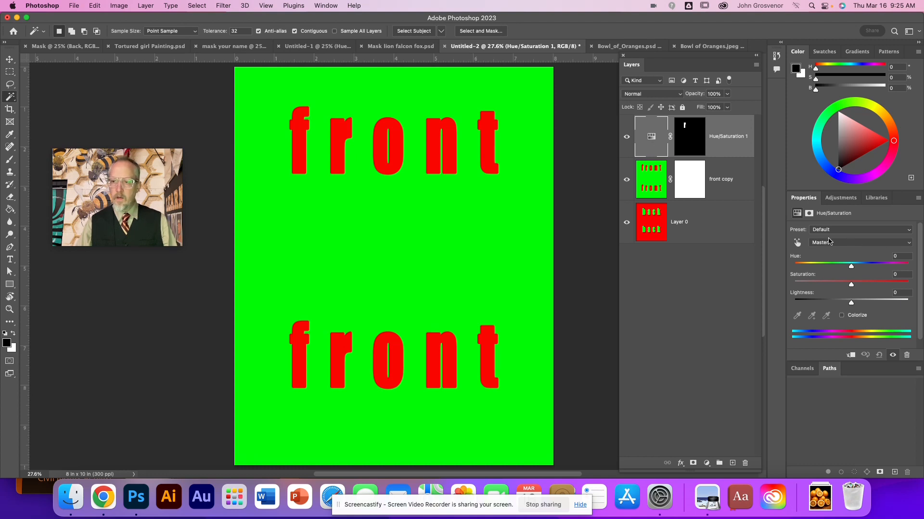
{"action": "left_click_drag", "start_coordinate": [851, 267], "coordinate": [882, 271]}
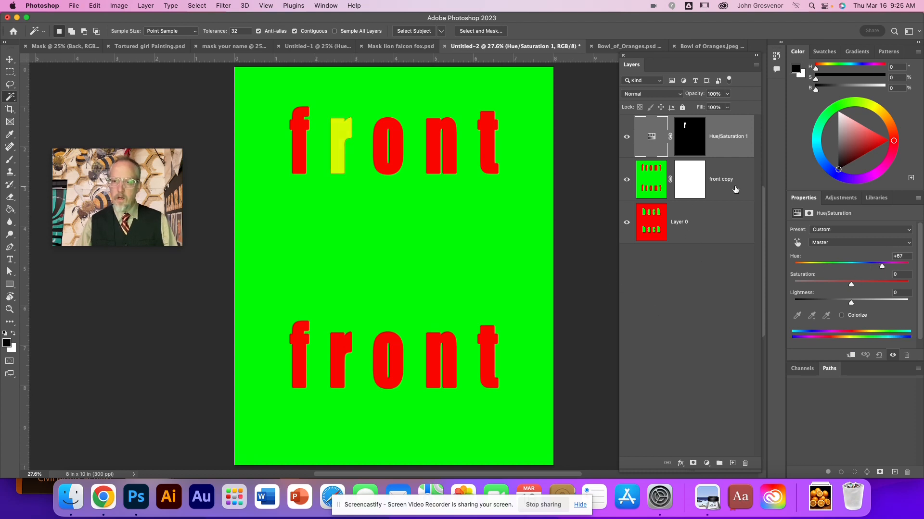
Step: Select the upper word's "o" on the front copy layer and add a Hue/Saturation adjustment layer limited to it
{"action": "left_click", "coordinate": [651, 181]}
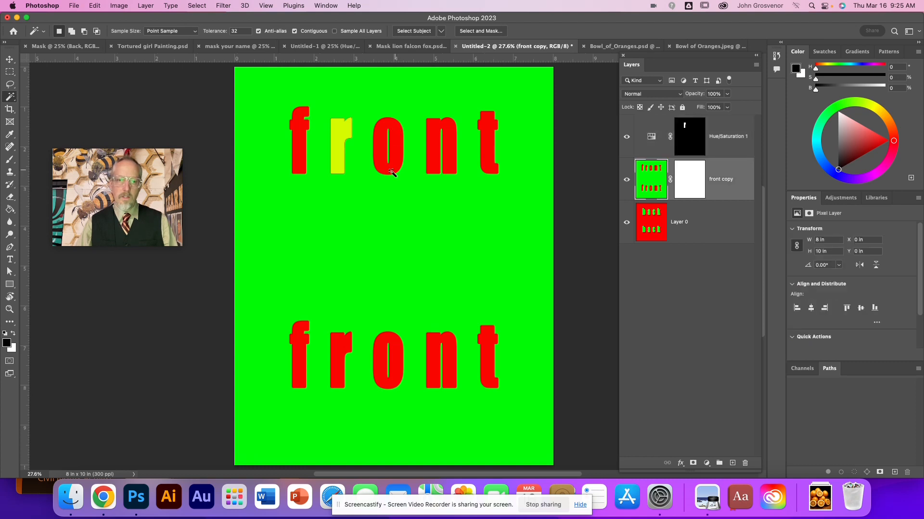
{"action": "left_click", "coordinate": [396, 149]}
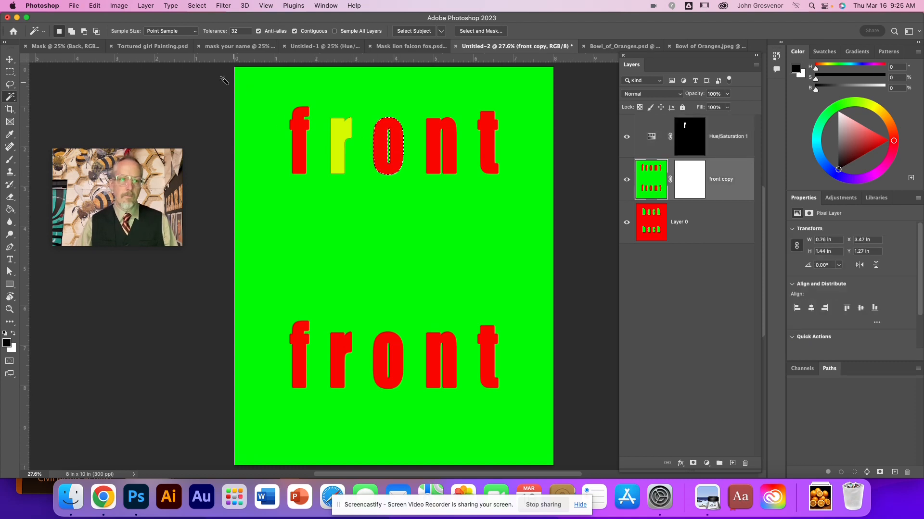
{"action": "left_click", "coordinate": [145, 5]}
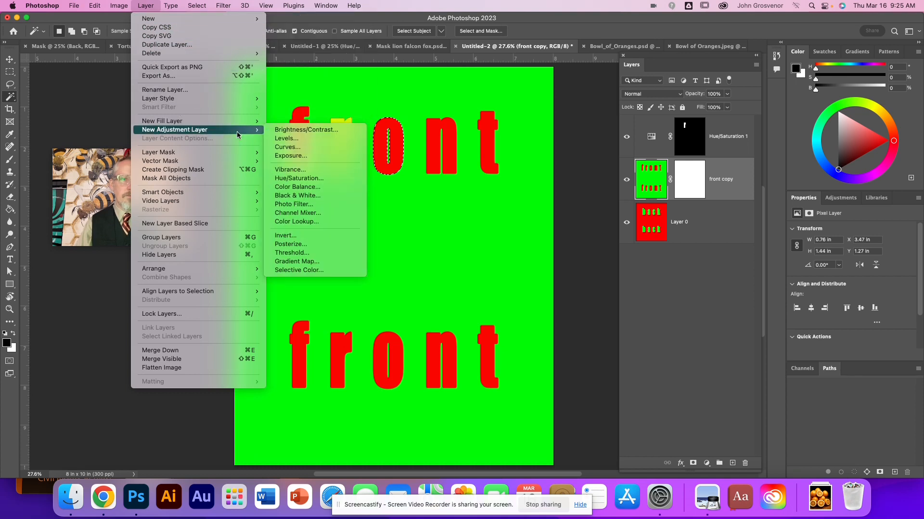
{"action": "left_click", "coordinate": [301, 181]}
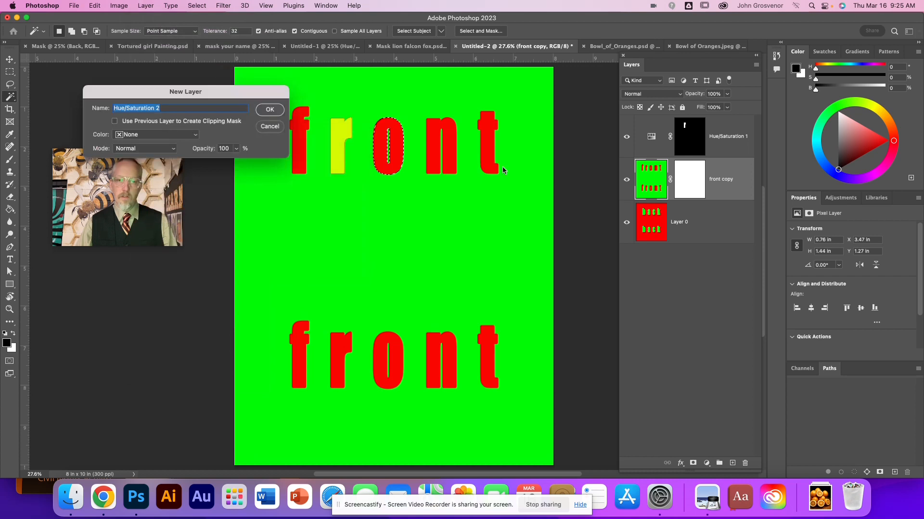
{"action": "left_click", "coordinate": [269, 110]}
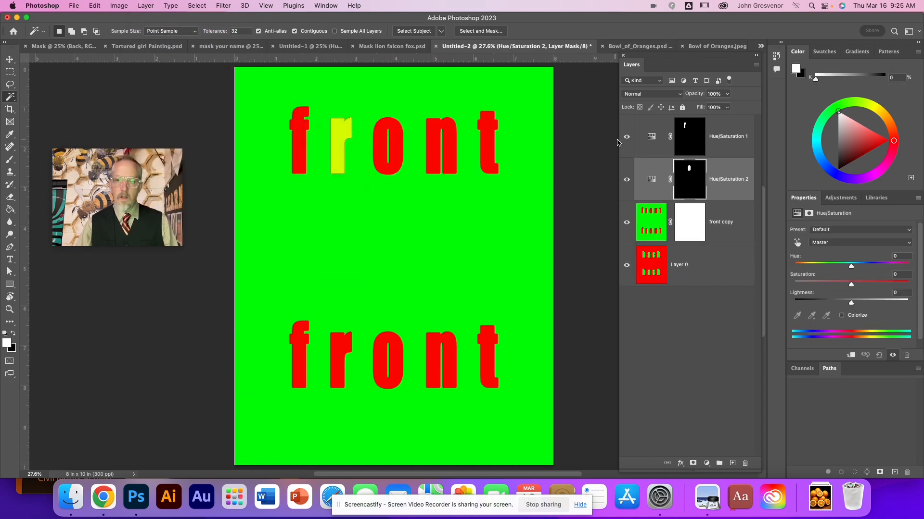
Step: View the "o" adjustment layer's mask on its own, return to the image, and set the adjustment's hue to -60
{"action": "left_click", "coordinate": [685, 181], "text": "alt"}
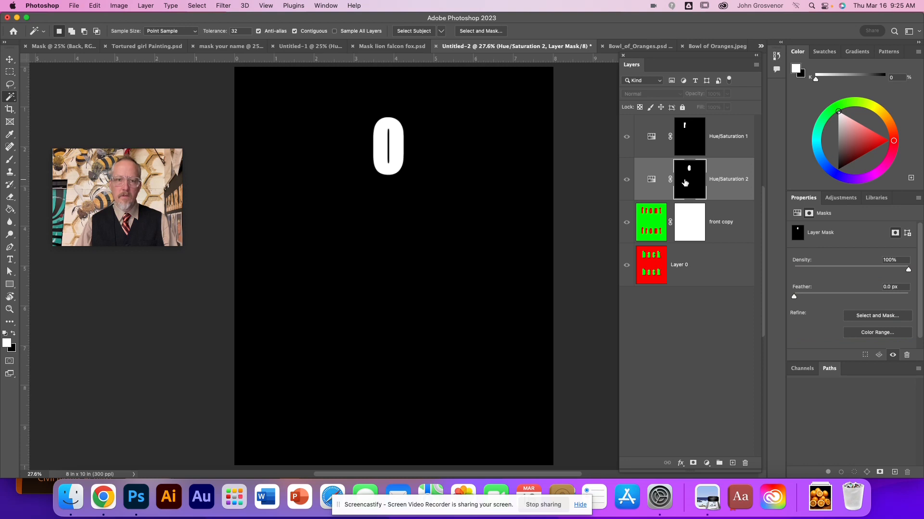
{"action": "left_click", "coordinate": [685, 182], "text": "alt"}
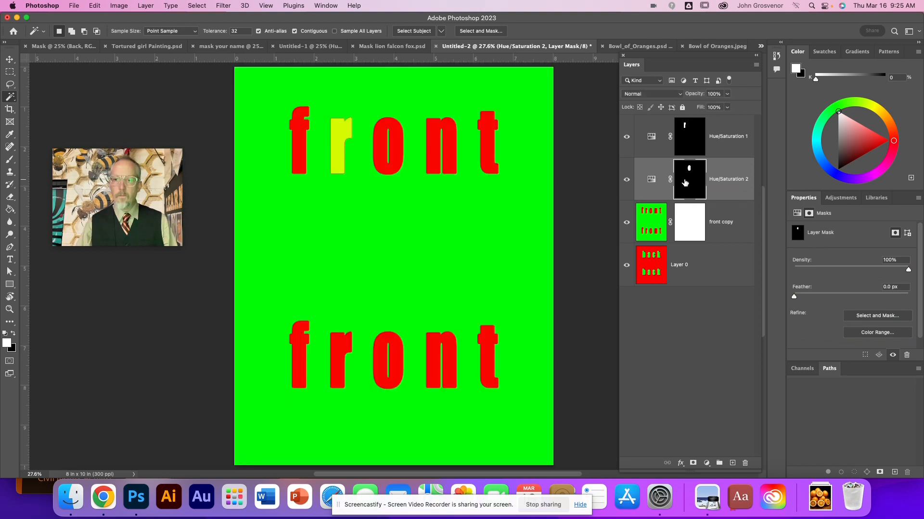
{"action": "left_click", "coordinate": [653, 191]}
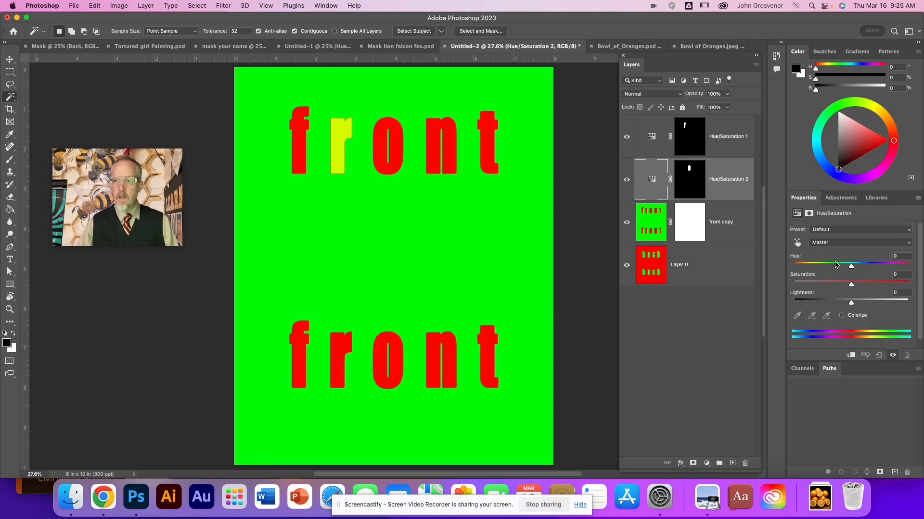
{"action": "left_click_drag", "start_coordinate": [850, 270], "coordinate": [822, 269]}
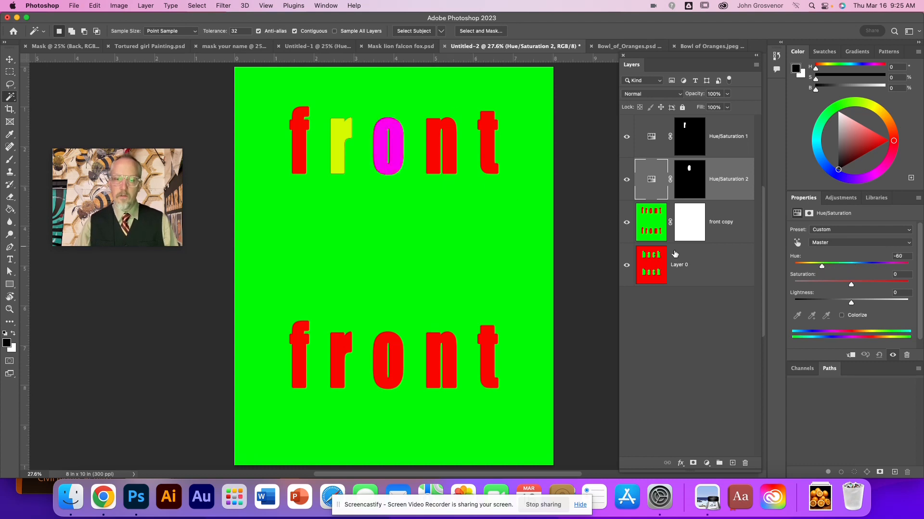
Step: Hide both Hue/Saturation adjustment layers and show them again to compare the letters with and without the color changes
{"action": "left_click", "coordinate": [717, 240]}
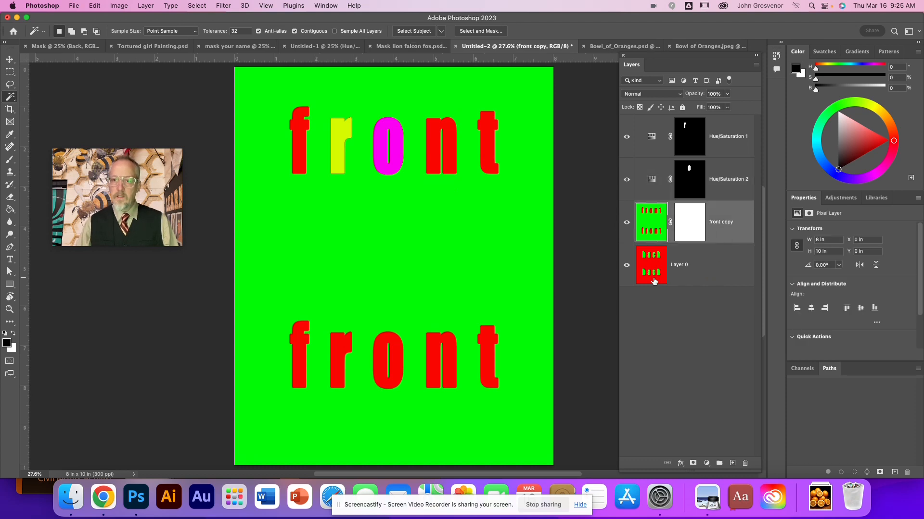
{"action": "left_click", "coordinate": [627, 180]}
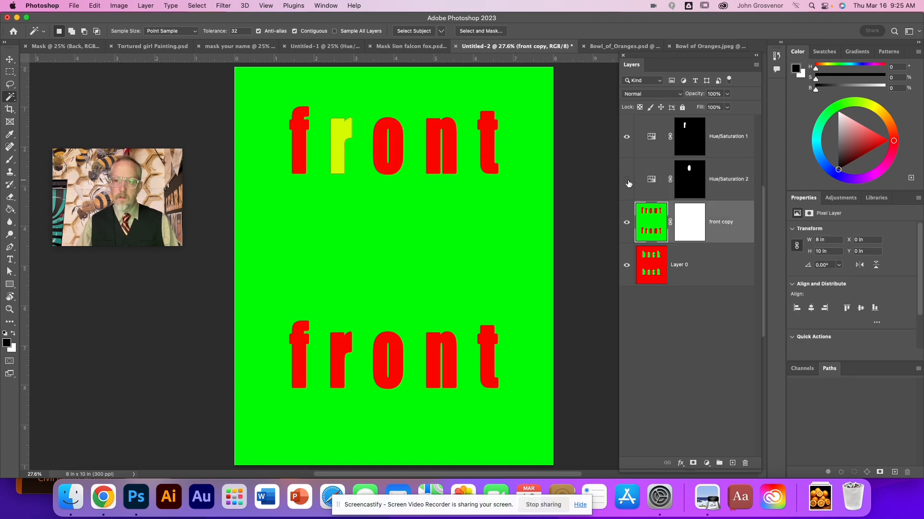
{"action": "left_click", "coordinate": [627, 138]}
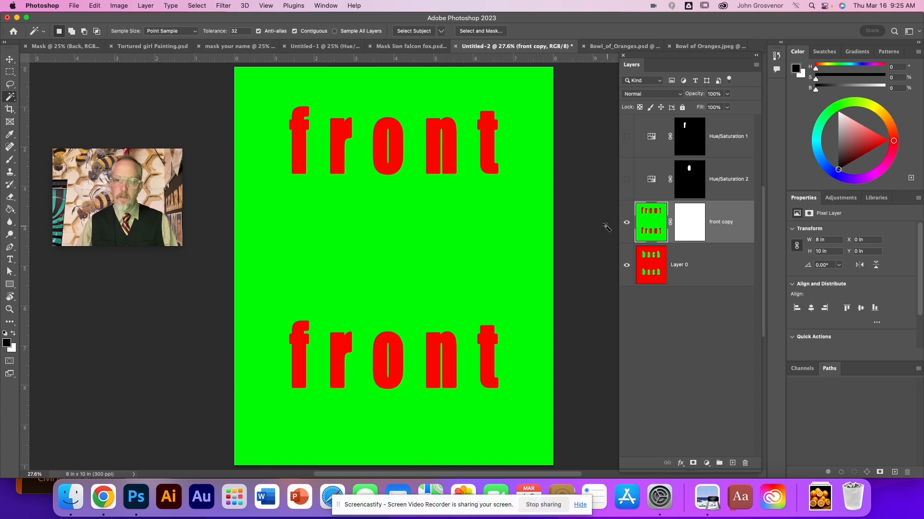
{"action": "left_click", "coordinate": [628, 180]}
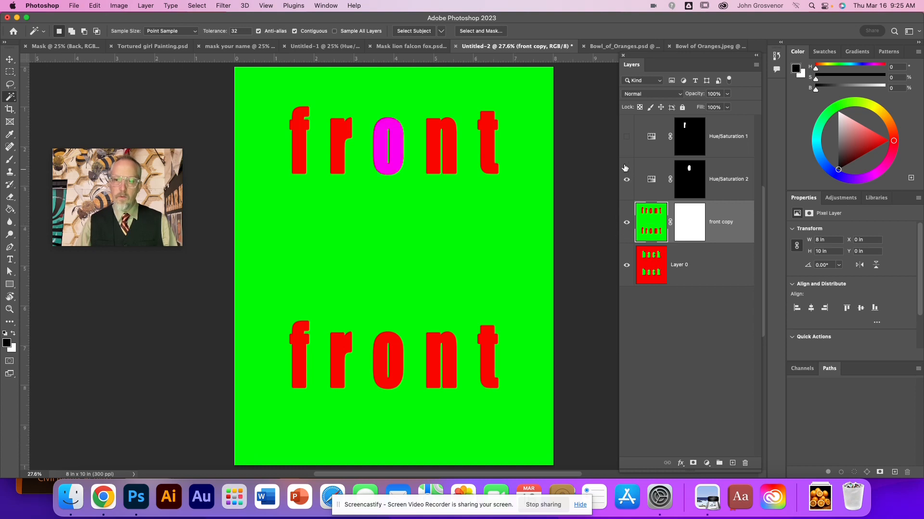
{"action": "left_click", "coordinate": [626, 138]}
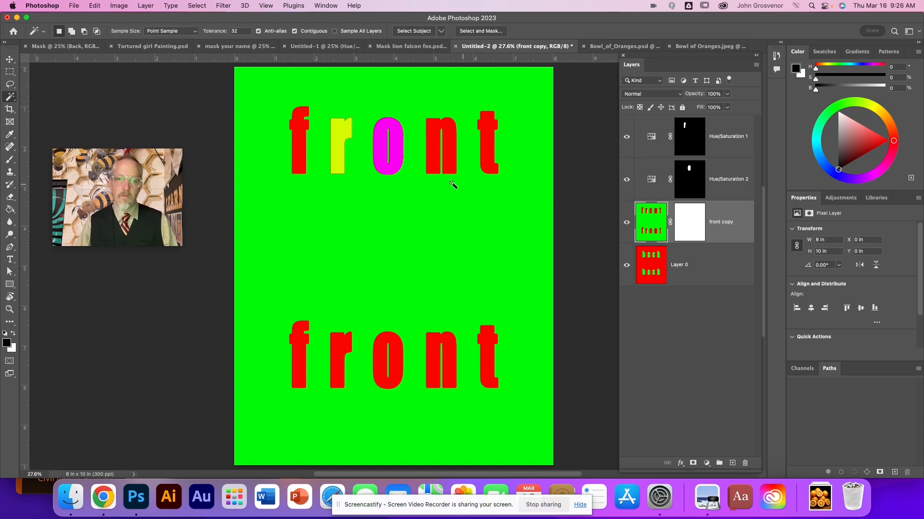
Step: Set the hue of the "r" adjustment layer to -135 and toggle that layer's visibility off and on
{"action": "left_click", "coordinate": [705, 144]}
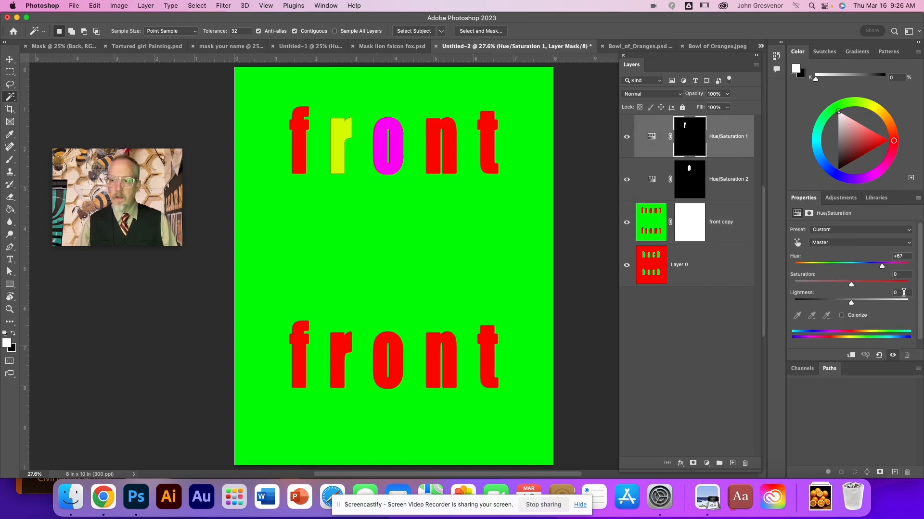
{"action": "left_click_drag", "start_coordinate": [883, 268], "coordinate": [804, 267]}
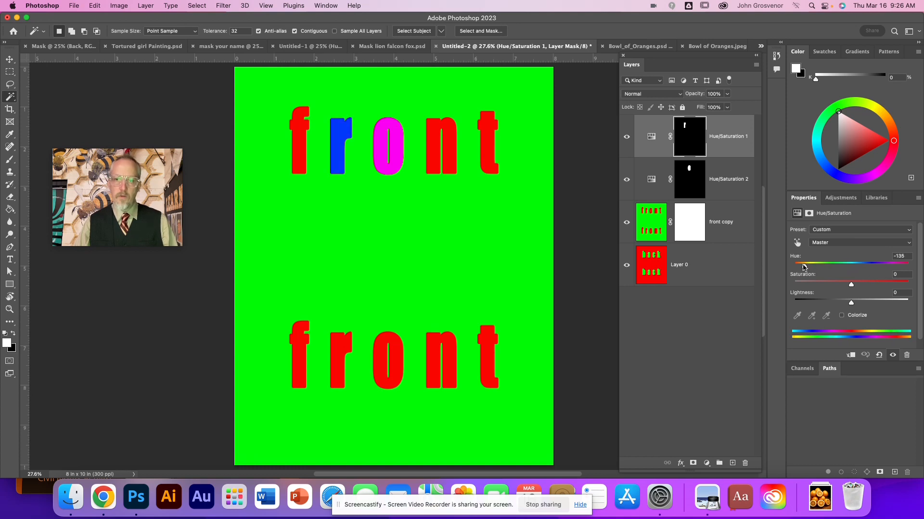
{"action": "left_click", "coordinate": [626, 139]}
{"action": "left_click", "coordinate": [626, 139]}
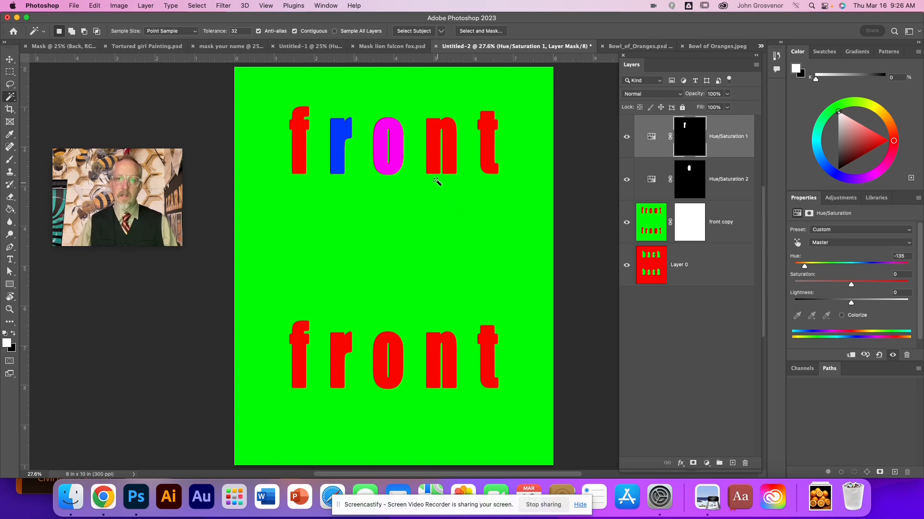
Step: Compare the original Bowl of Oranges.jpeg photo with the edited Bowl_of_Oranges.psd document and its masked adjustment layers
{"action": "left_click", "coordinate": [717, 48]}
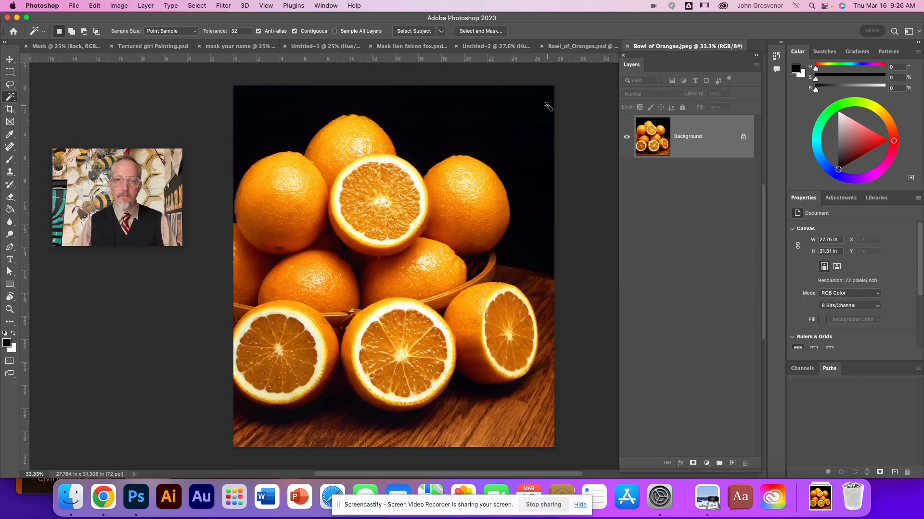
{"action": "left_click", "coordinate": [578, 46]}
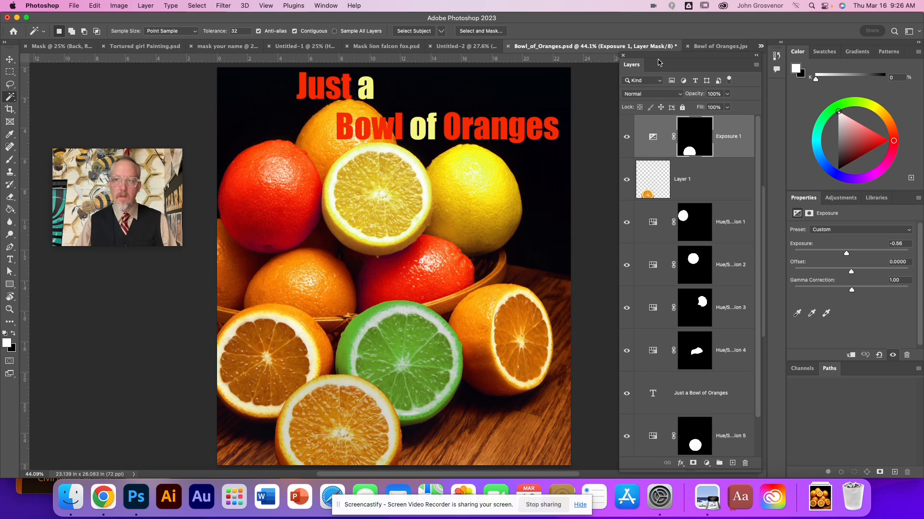
{"action": "left_click", "coordinate": [717, 46]}
{"action": "left_click", "coordinate": [597, 50]}
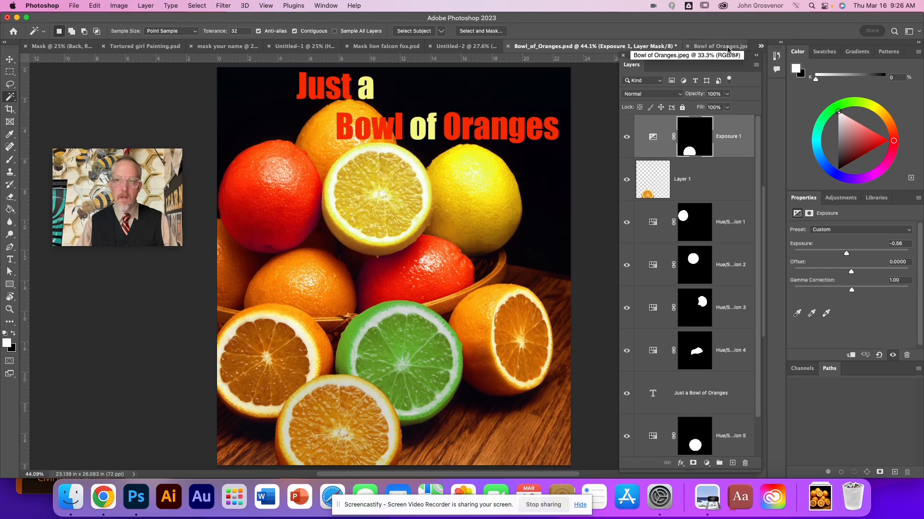
Step: In Bowl of Oranges.jpeg, select the halved orange at the upper centre of the pile with the Object Selection tool
{"action": "left_click", "coordinate": [707, 47]}
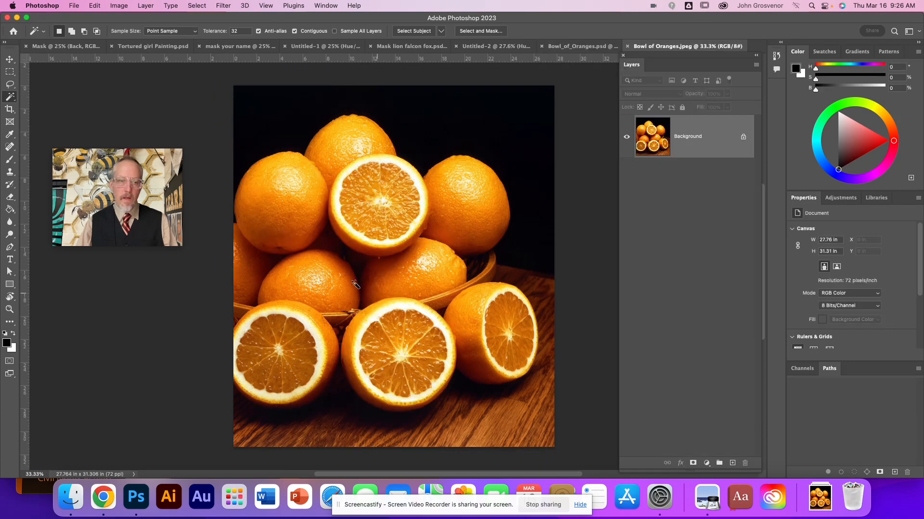
{"action": "left_click", "coordinate": [10, 108]}
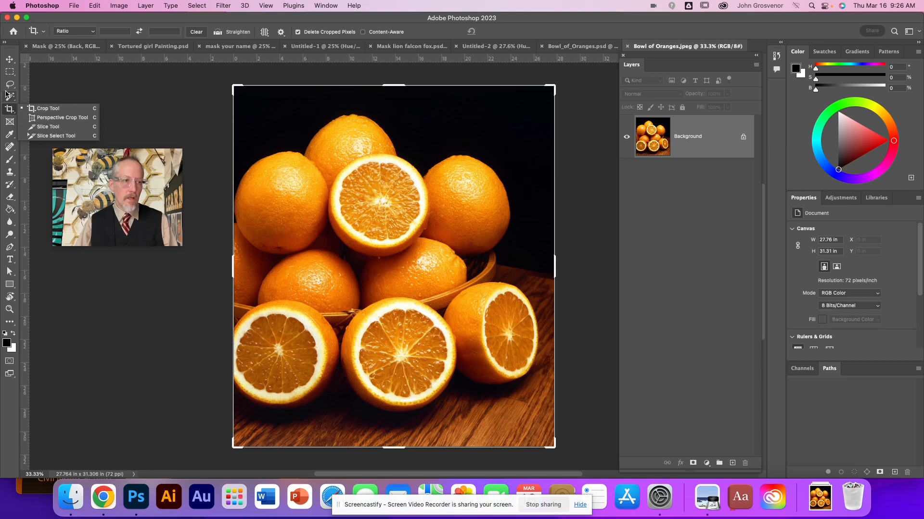
{"action": "left_click", "coordinate": [6, 95]}
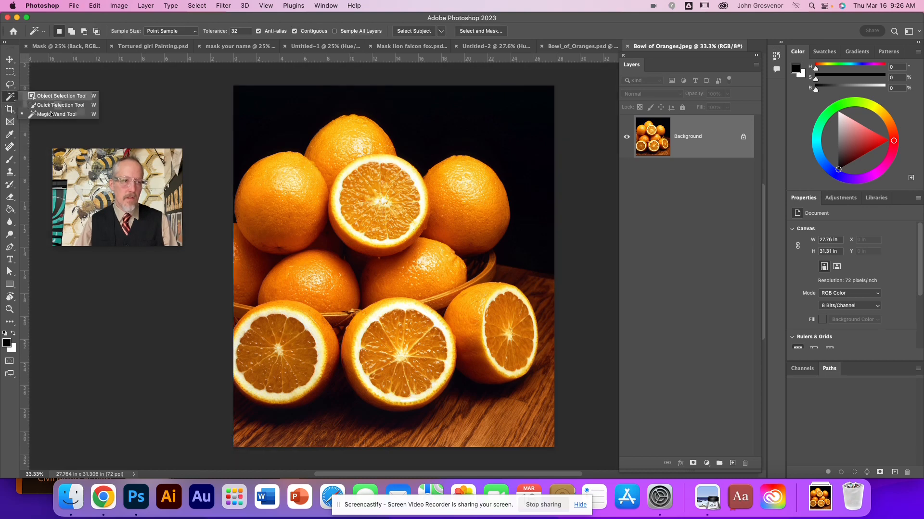
{"action": "left_click", "coordinate": [56, 98]}
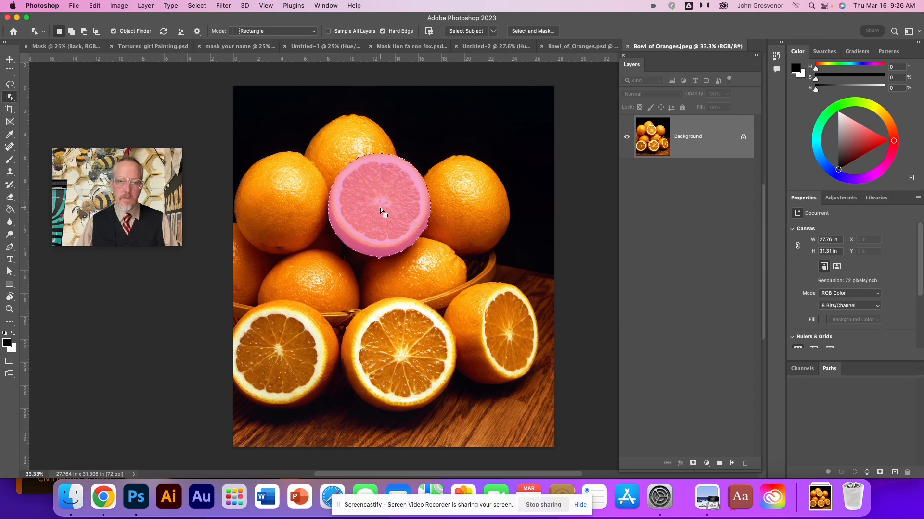
Step: Check the recolored Bowl_of_Oranges.psd for reference, and add a Hue/Saturation adjustment layer for the selected orange half in Bowl of Oranges.jpeg
{"action": "left_click", "coordinate": [566, 47]}
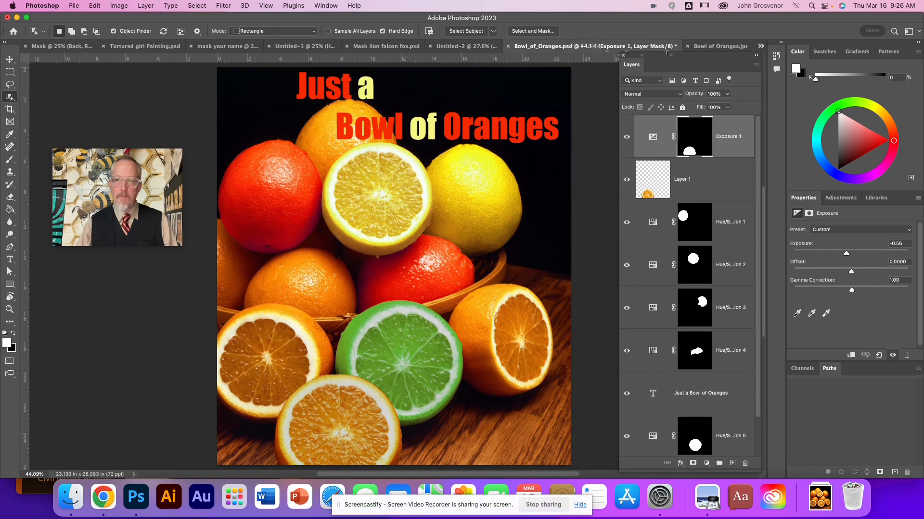
{"action": "left_click", "coordinate": [720, 46]}
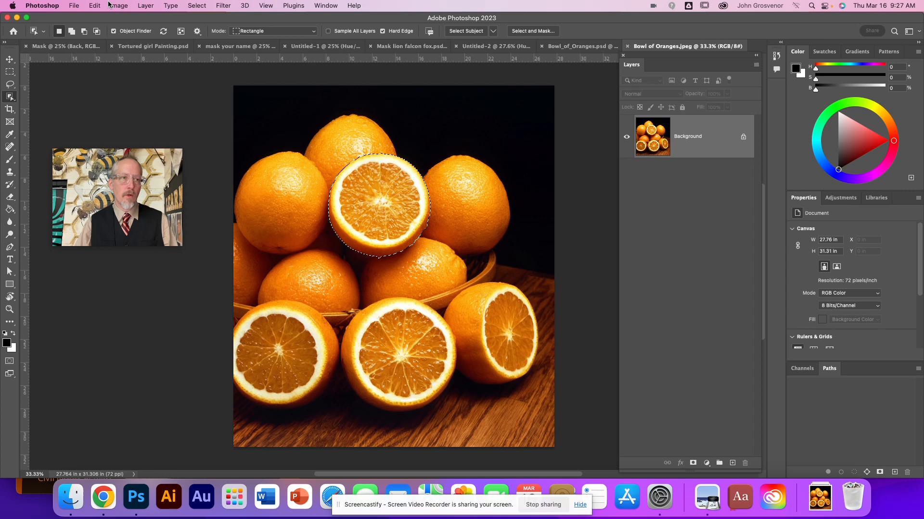
{"action": "left_click", "coordinate": [143, 8]}
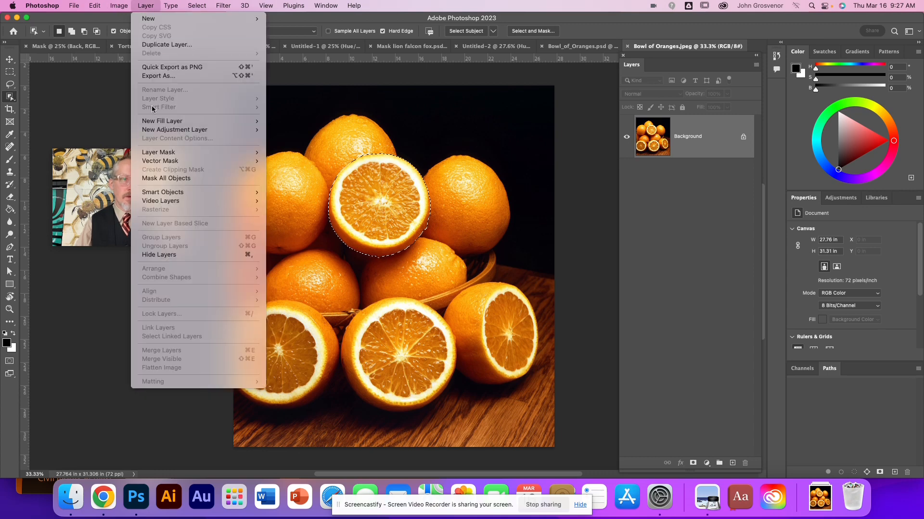
{"action": "mouse_move", "coordinate": [186, 131]}
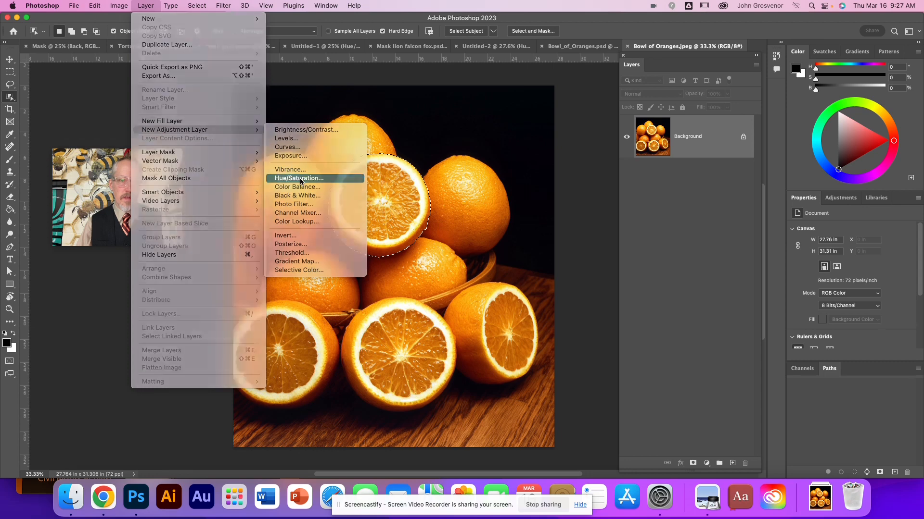
{"action": "left_click", "coordinate": [299, 179]}
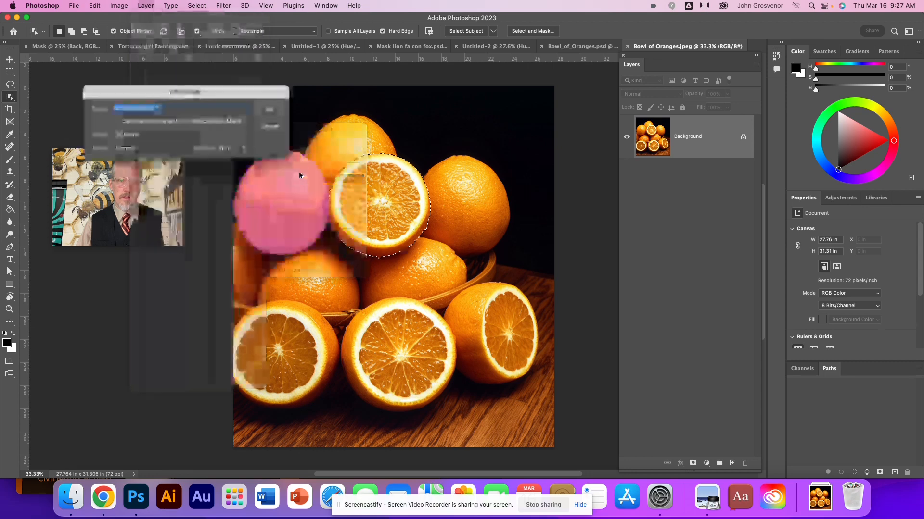
{"action": "left_click", "coordinate": [269, 110]}
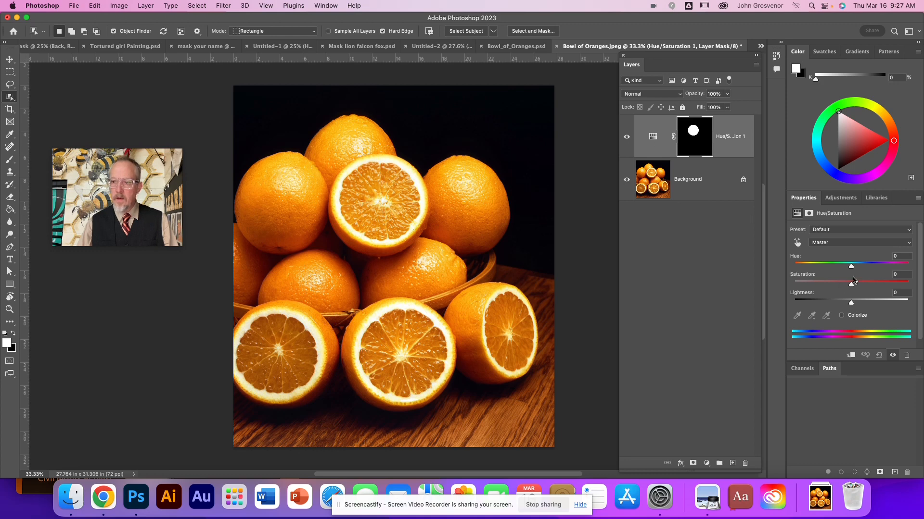
Step: Recolor the masked orange half with hue +18, saturation -17 and lightness +3
{"action": "left_click_drag", "start_coordinate": [852, 267], "coordinate": [872, 273]}
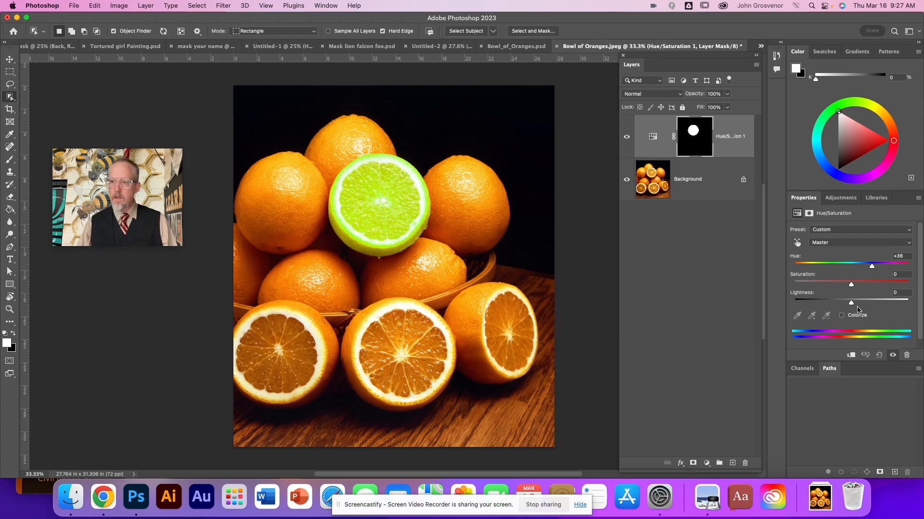
{"action": "mouse_move", "coordinate": [852, 288]}
{"action": "left_mouse_down"}
{"action": "mouse_move", "coordinate": [842, 287]}
{"action": "mouse_move", "coordinate": [866, 304]}
{"action": "mouse_move", "coordinate": [854, 304]}
{"action": "left_mouse_up"}
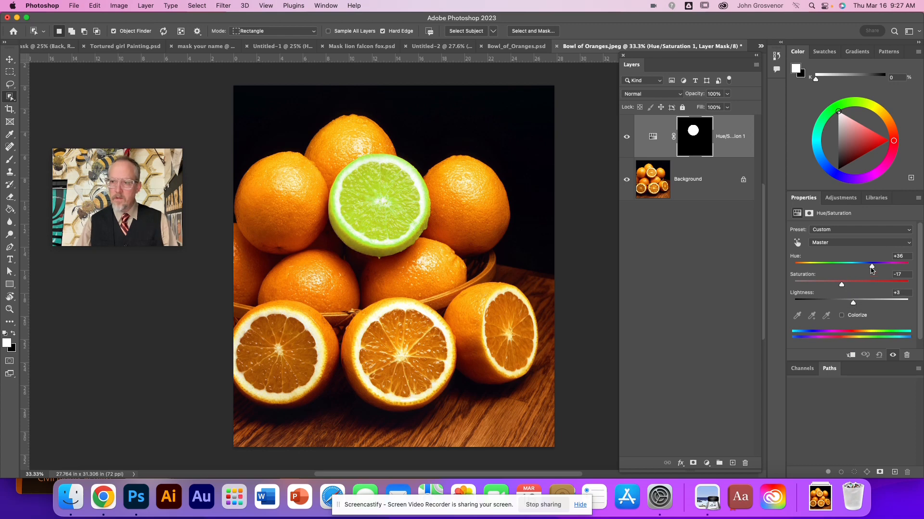
{"action": "left_click_drag", "start_coordinate": [871, 270], "coordinate": [863, 270]}
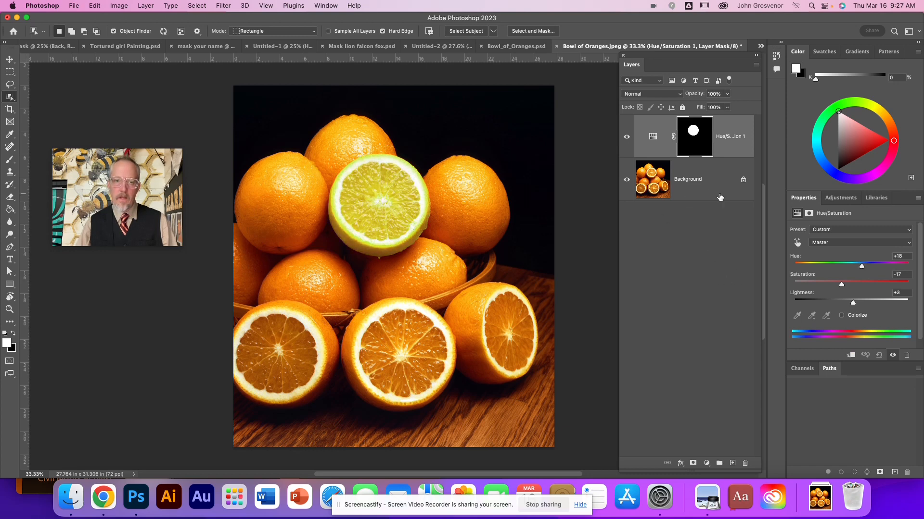
Step: On the Background layer, select the whole orange to the left of the yellow half and compare it with Bowl_of_Oranges.psd
{"action": "left_click", "coordinate": [642, 187]}
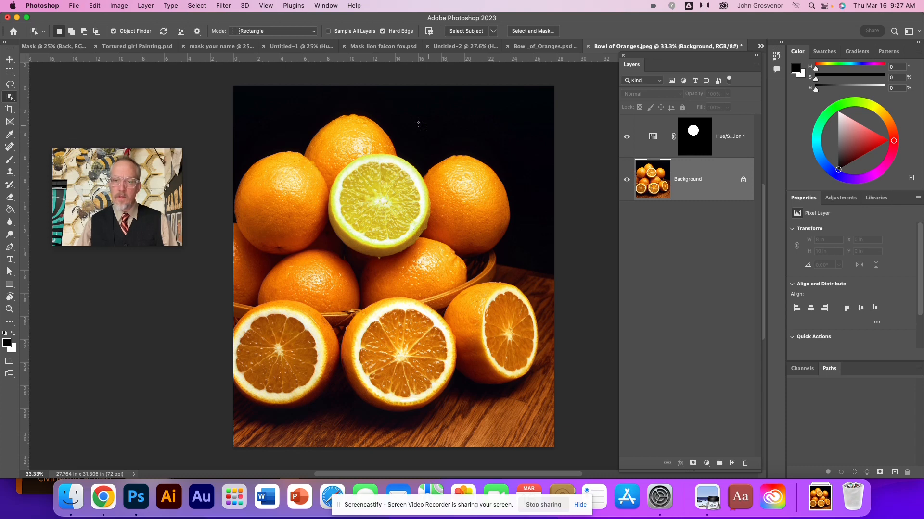
{"action": "left_click", "coordinate": [288, 197]}
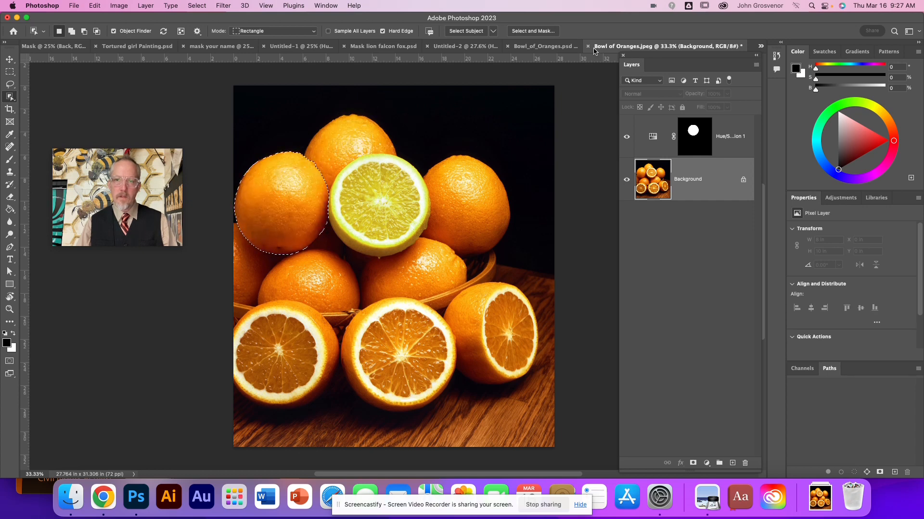
{"action": "left_click", "coordinate": [542, 46]}
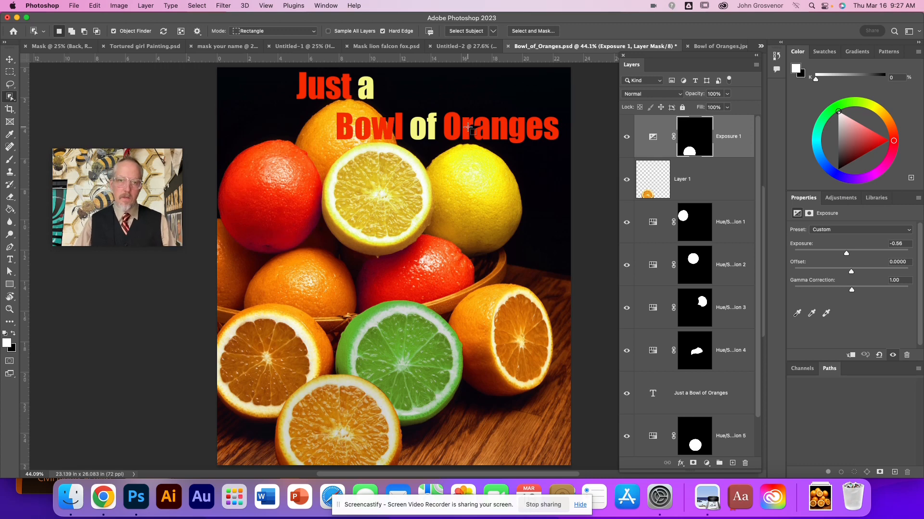
{"action": "left_click", "coordinate": [716, 46]}
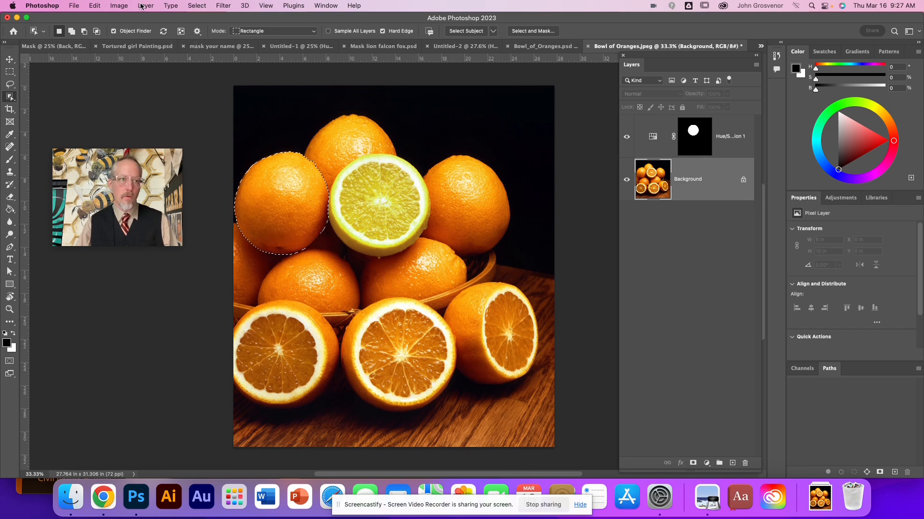
Step: Add a Hue/Saturation adjustment layer for the selected whole orange and set its hue to -29
{"action": "left_click", "coordinate": [121, 6]}
{"action": "mouse_move", "coordinate": [123, 34]}
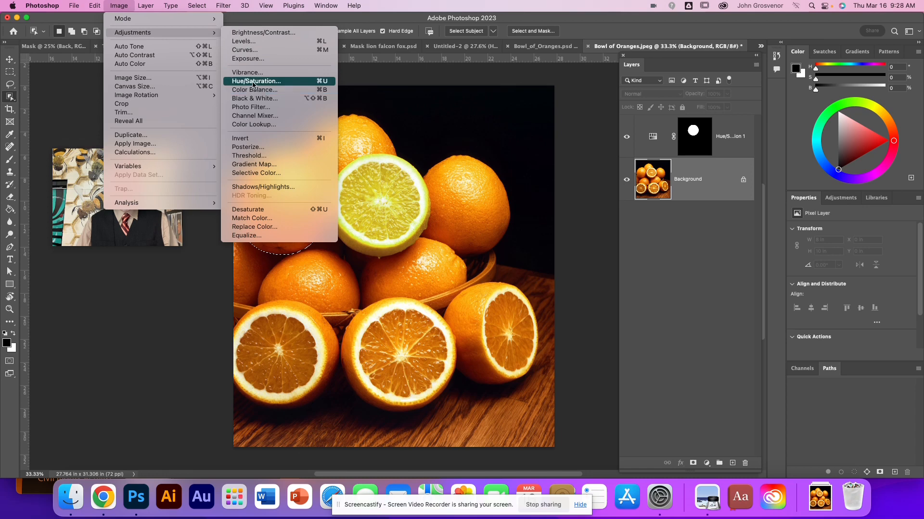
{"action": "mouse_move", "coordinate": [145, 5]}
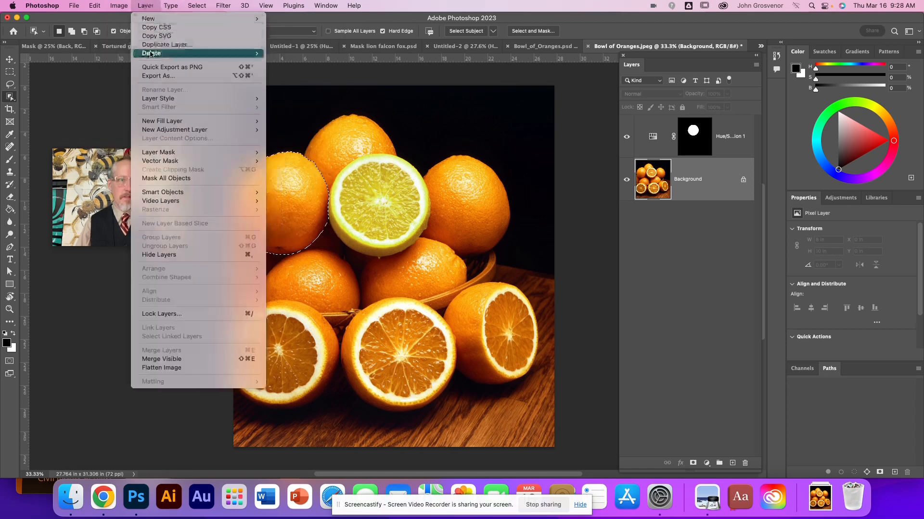
{"action": "mouse_move", "coordinate": [168, 131]}
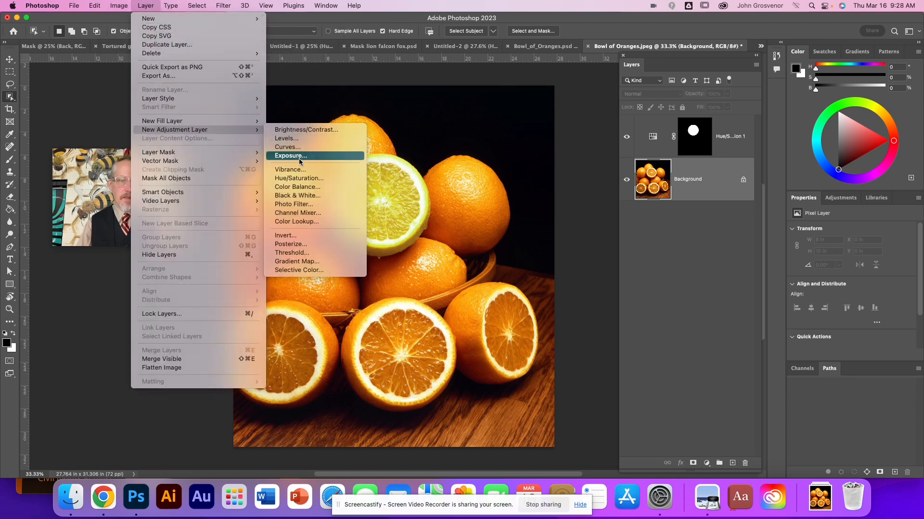
{"action": "left_click", "coordinate": [299, 179]}
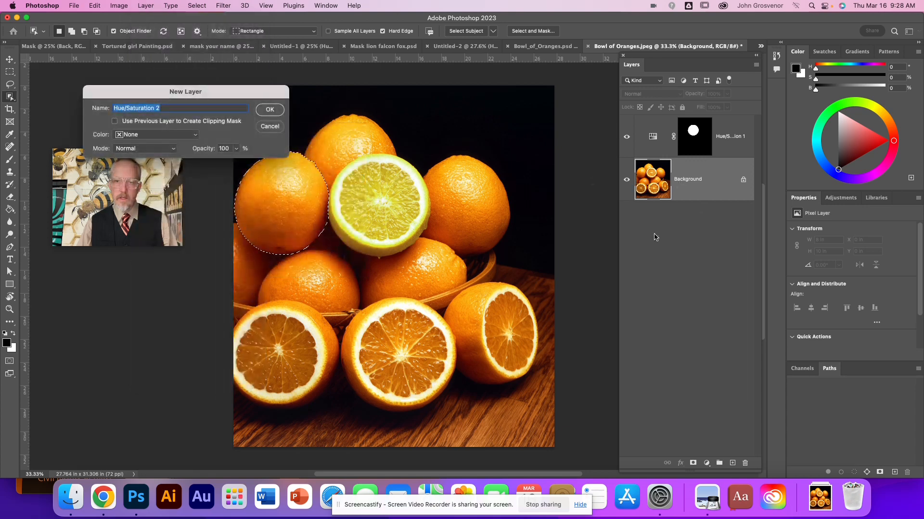
{"action": "key", "text": "Return"}
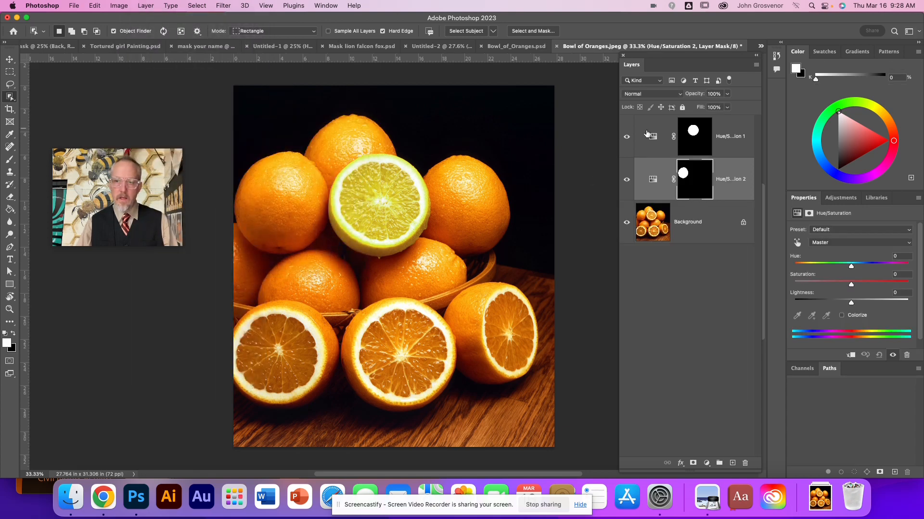
{"action": "left_click_drag", "start_coordinate": [851, 267], "coordinate": [834, 268]}
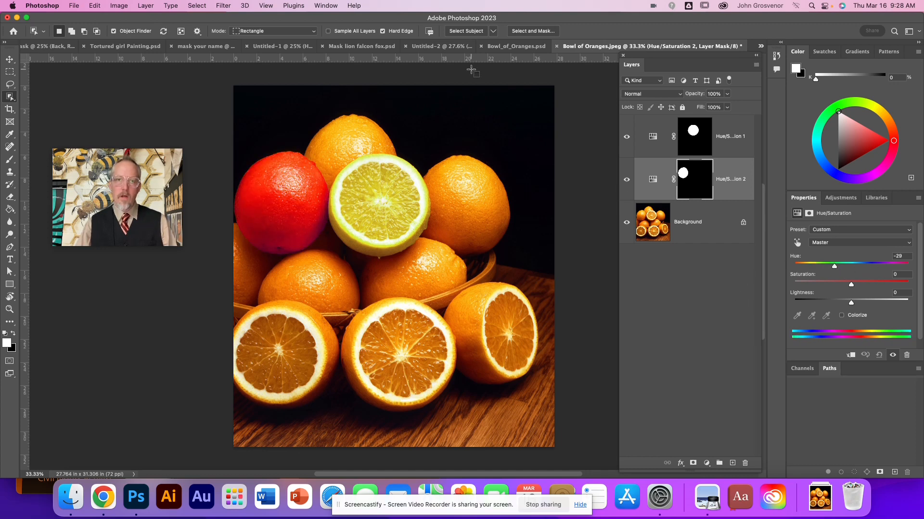
Step: Return to Bowl_of_Oranges.psd and activate the Move tool over the extra orange half in the foreground
{"action": "left_click", "coordinate": [513, 50]}
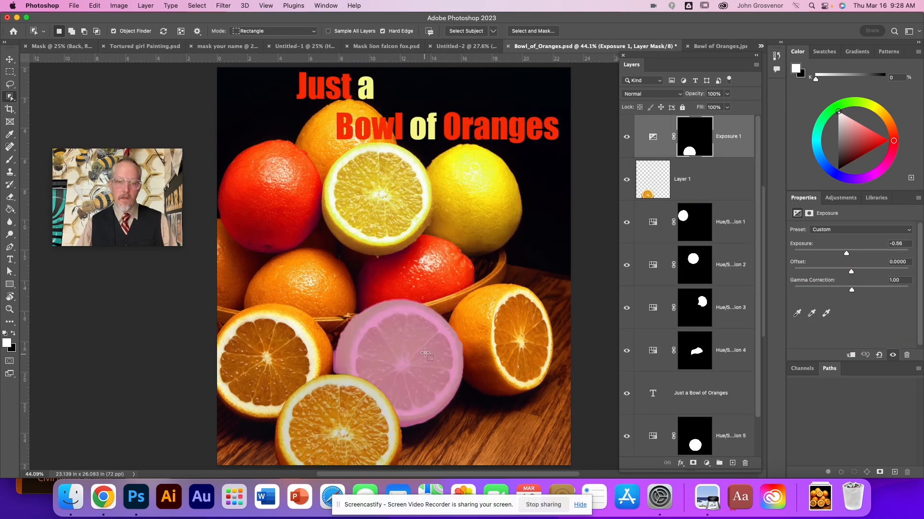
{"action": "key", "text": "v"}
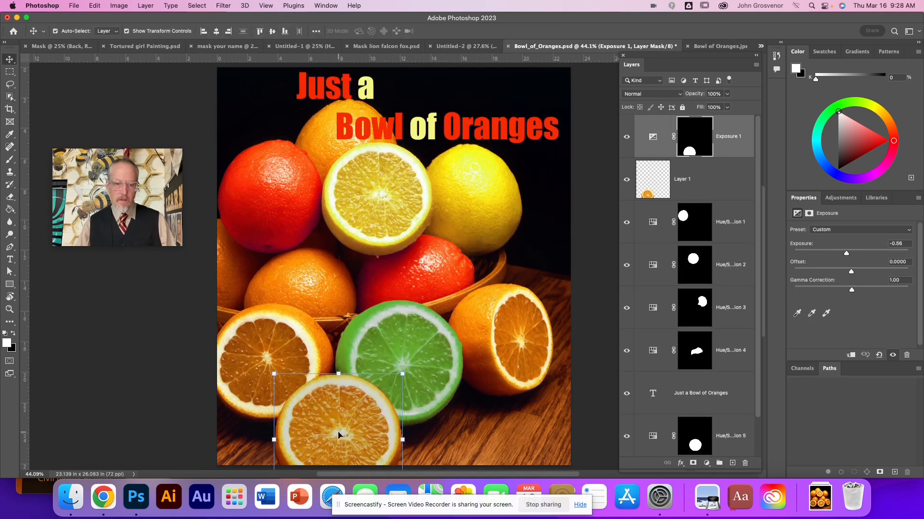